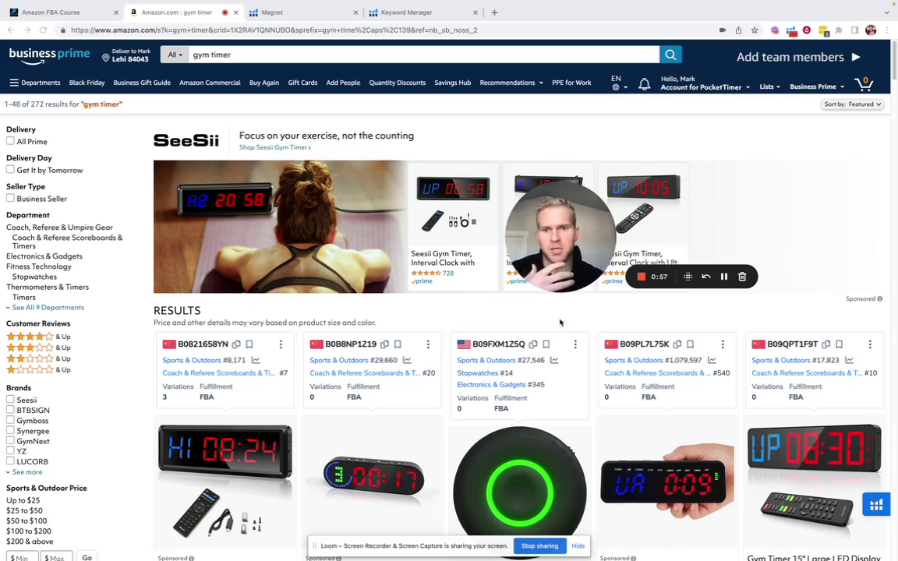
# Open the Magnet keyword research tool from the Helium 10 tools menu.
pyautogui.scroll(-1, 428, 320)
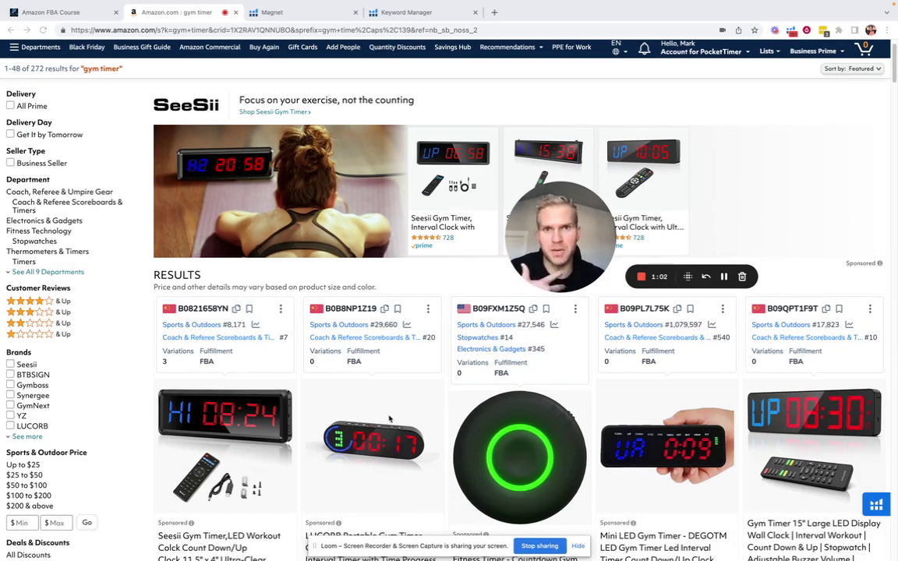
pyautogui.click(303, 15)
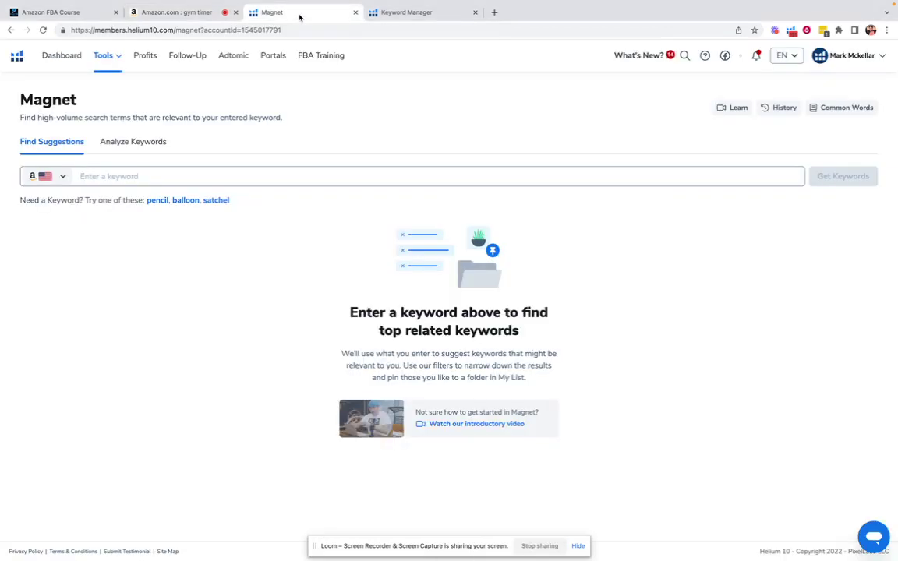
pyautogui.click(119, 58)
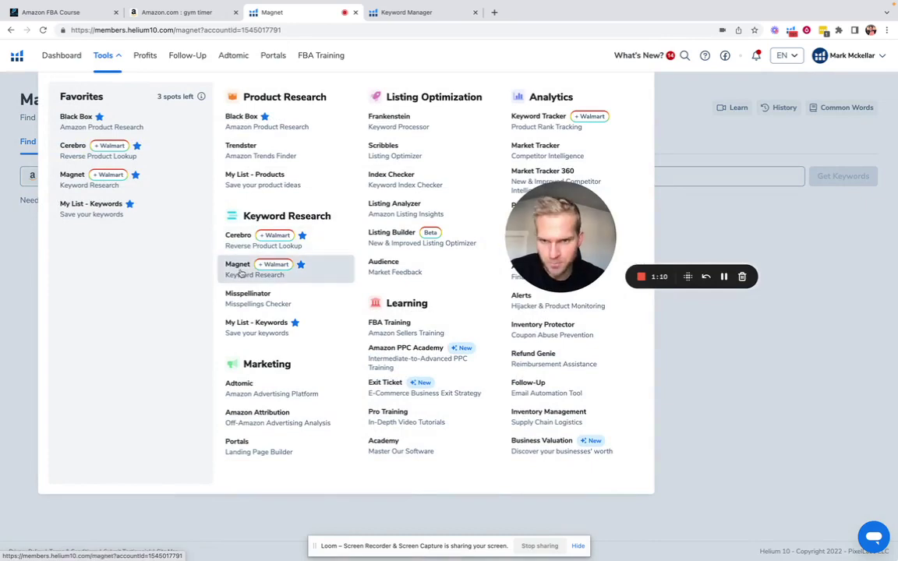
pyautogui.click(17, 301)
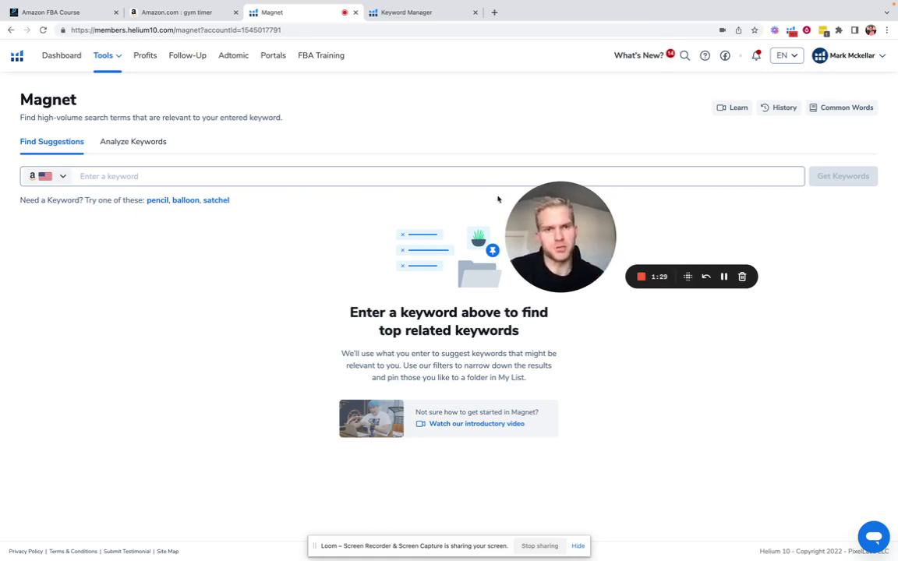
# Run a fresh Magnet search for 'gym timer', loading 3,521 related keywords.
pyautogui.moveTo(516, 206); pyautogui.dragTo(794, 468)
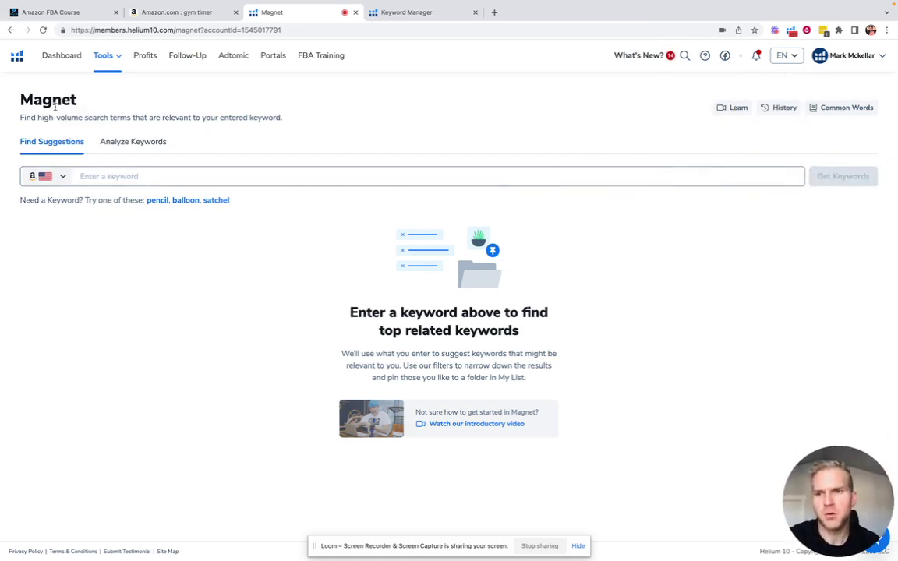
pyautogui.click(80, 176)
pyautogui.write('gym timer')
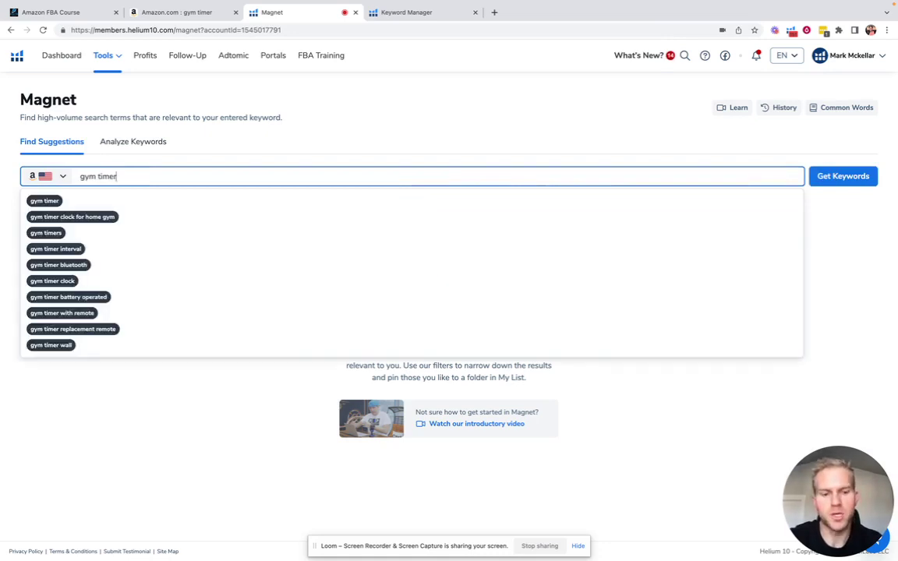
pyautogui.press('Return')
pyautogui.press('Return')
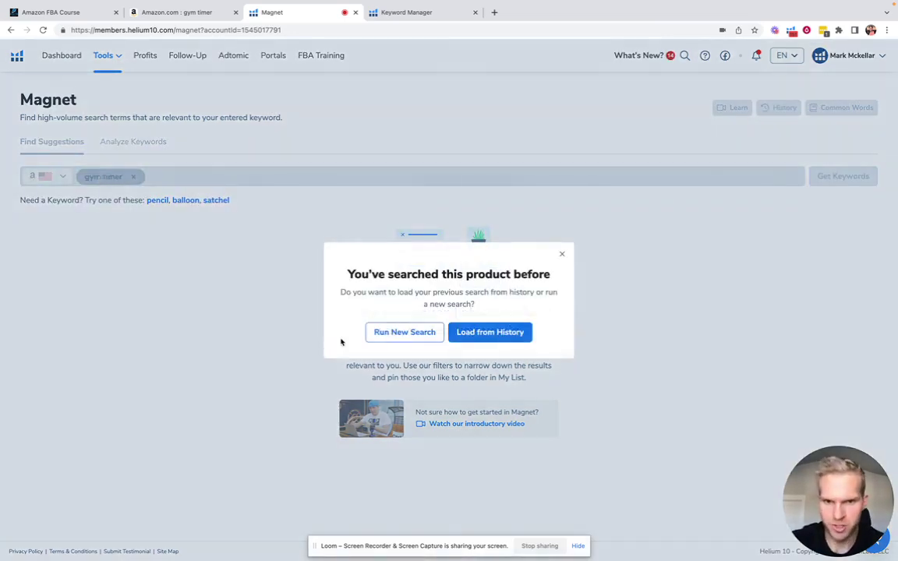
pyautogui.click(379, 333)
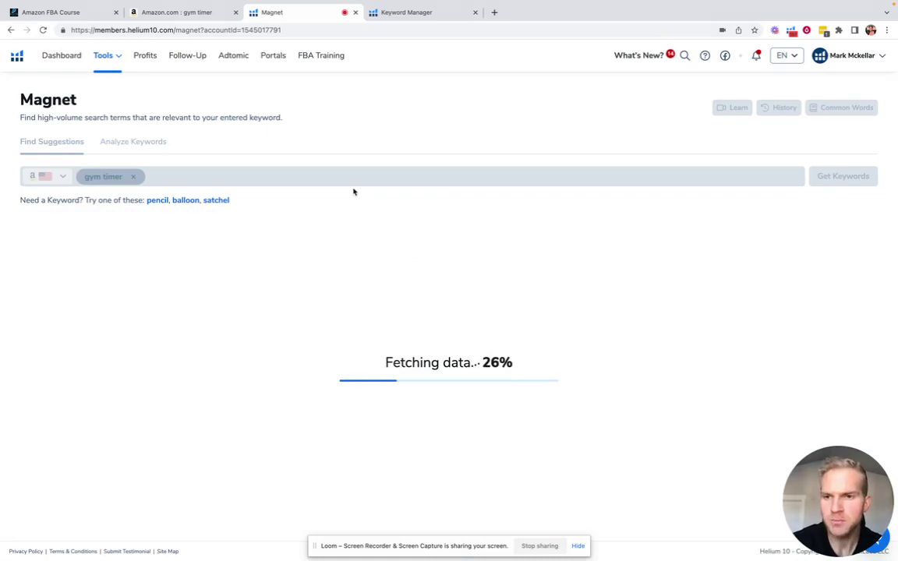
pyautogui.scroll(-1, 353, 192)
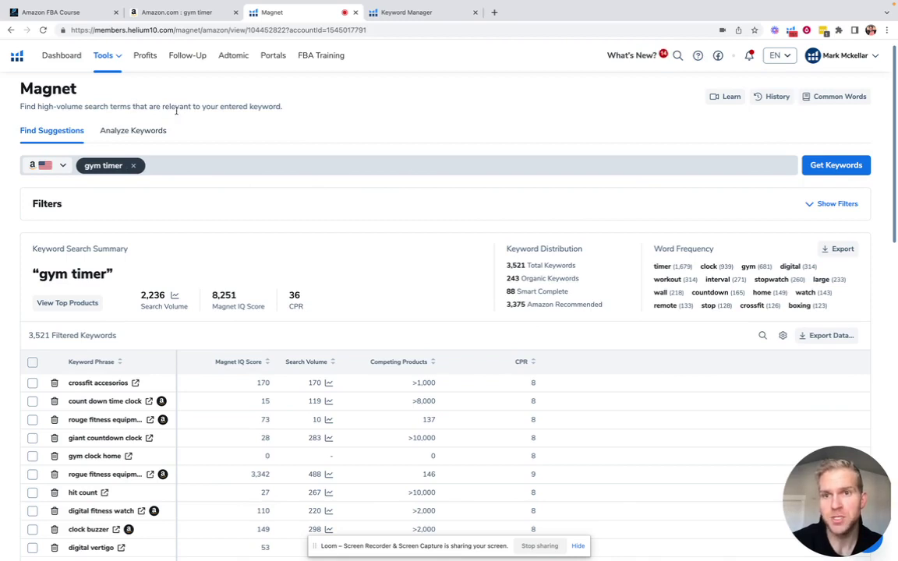
pyautogui.scroll(-3, 228, 116)
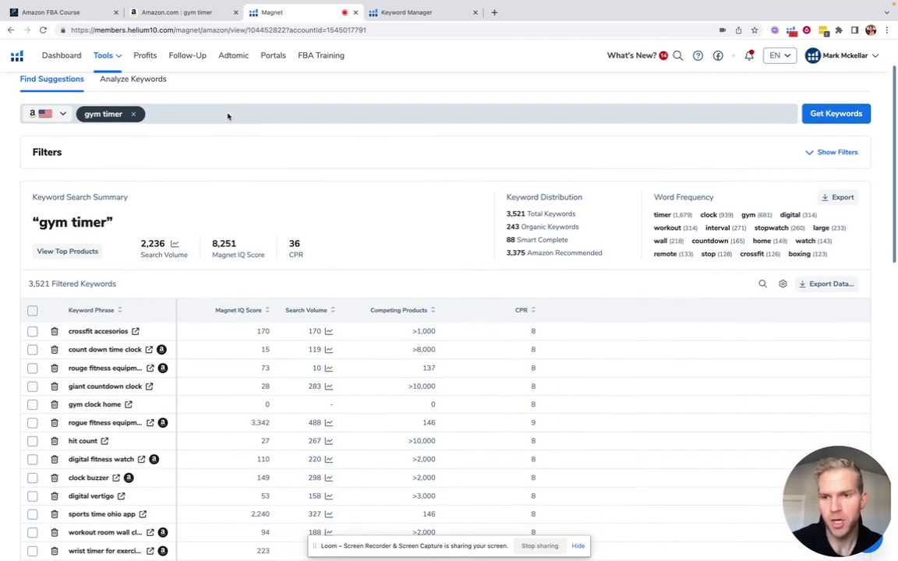
pyautogui.scroll(-2, 228, 116)
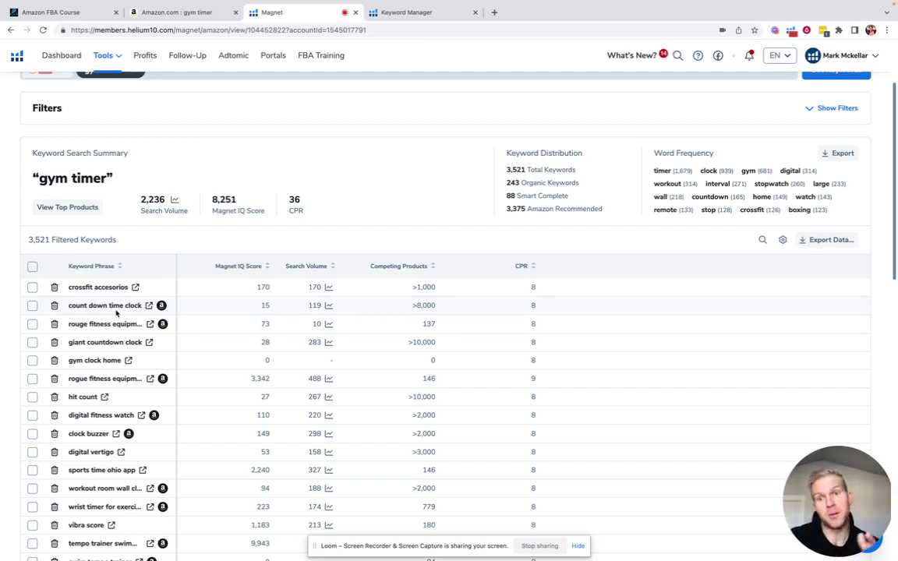
pyautogui.moveTo(228, 268)
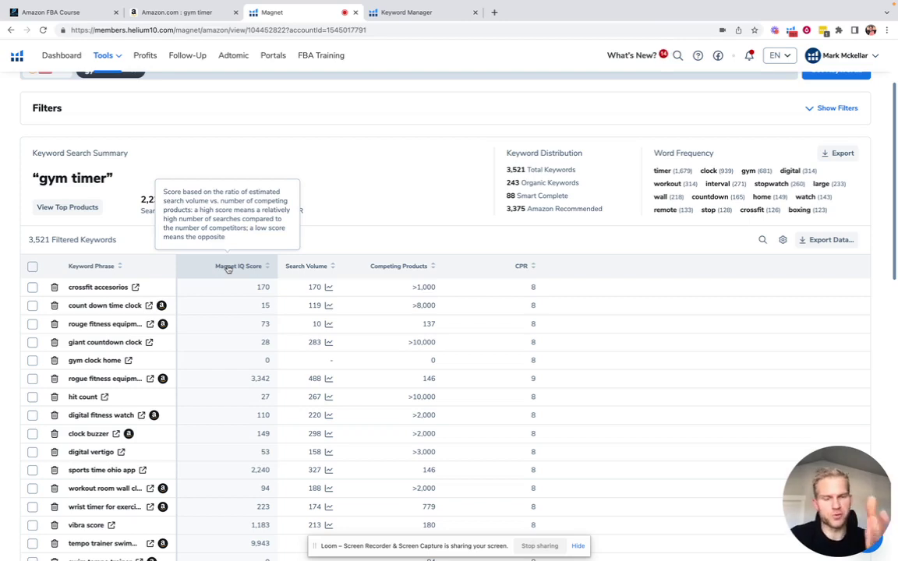
# Toggle Select All in the table column settings so every column is shown.
pyautogui.click(782, 240)
pyautogui.click(438, 319)
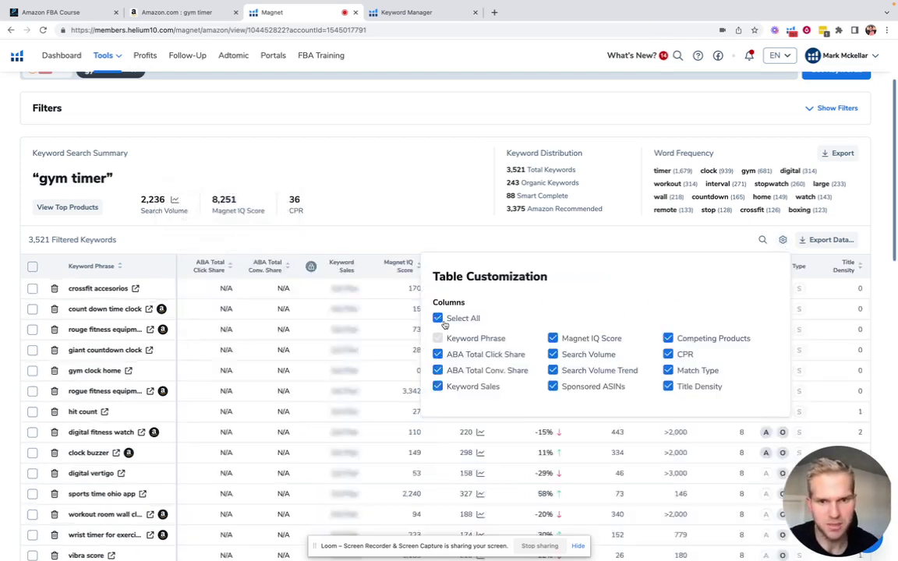
pyautogui.click(438, 319)
pyautogui.click(438, 319)
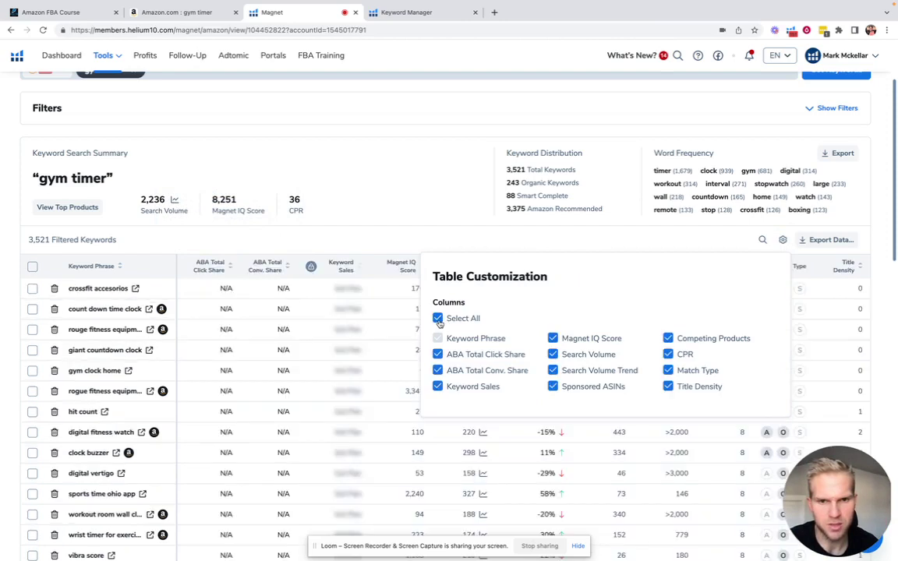
pyautogui.click(703, 239)
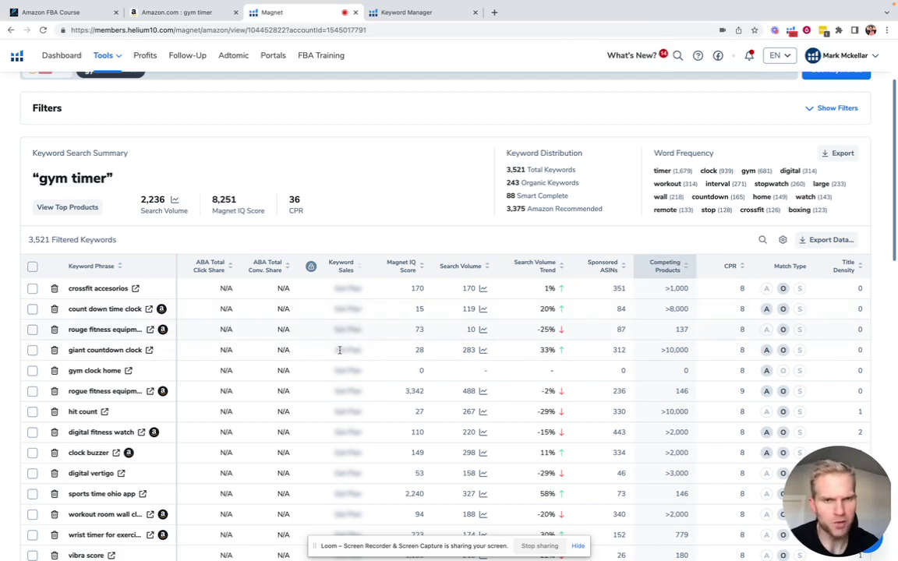
# Hide ABA Click Share, ABA Conv. Share, Keyword Sales, Search Volume Trend, Sponsored ASINs and Title Density.
pyautogui.click(782, 241)
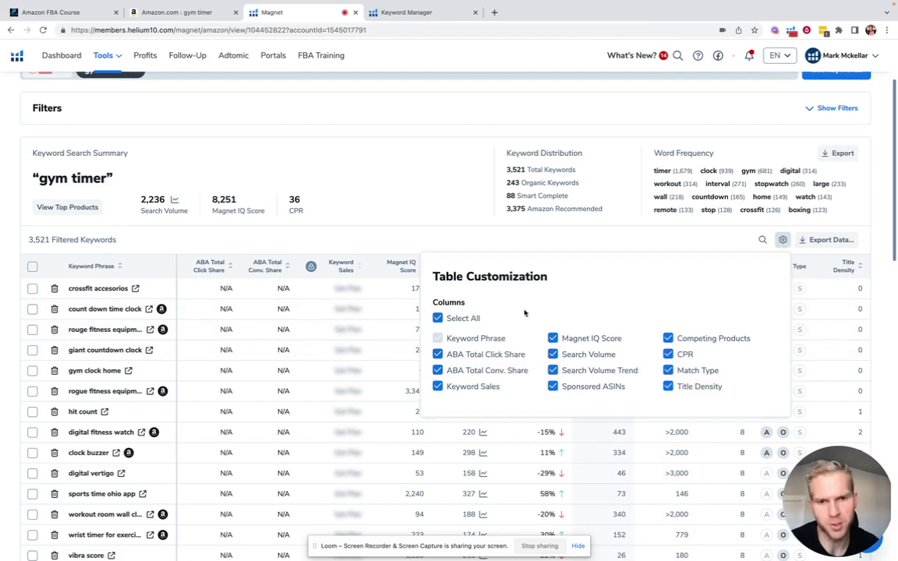
pyautogui.click(437, 355)
pyautogui.click(437, 370)
pyautogui.click(438, 387)
pyautogui.click(553, 371)
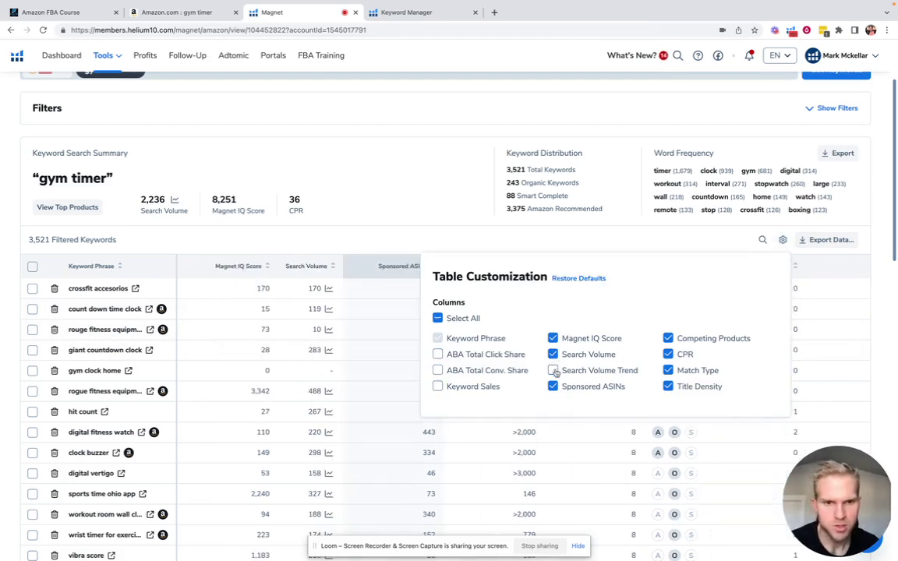
pyautogui.click(553, 388)
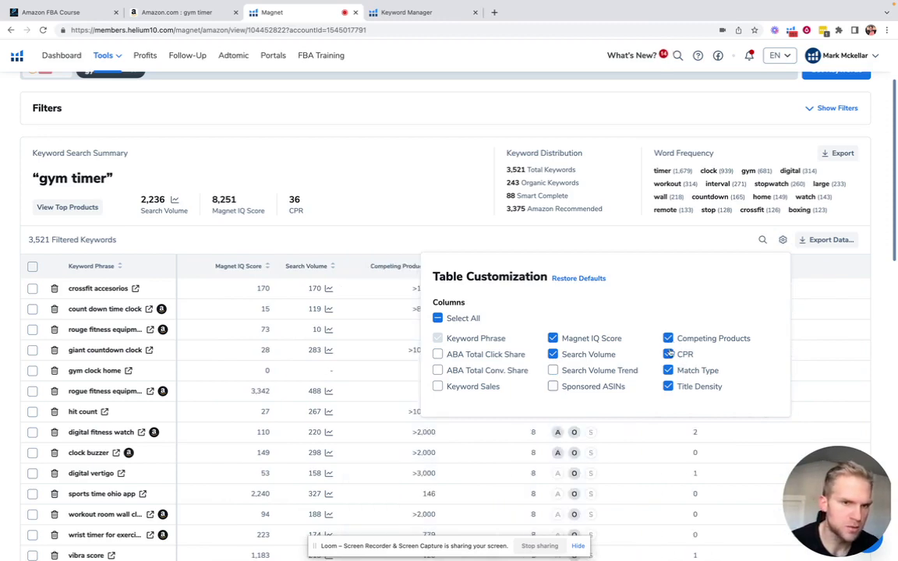
pyautogui.click(668, 371)
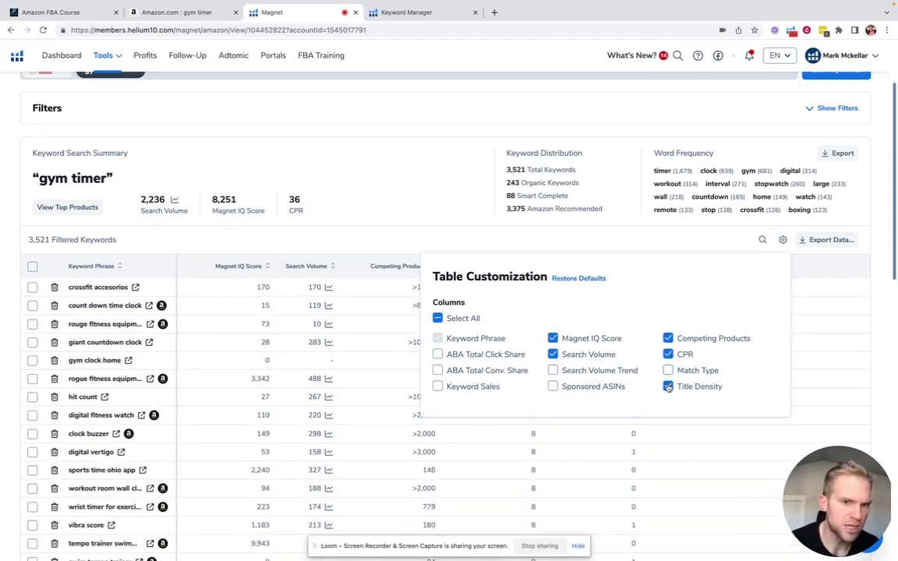
pyautogui.click(668, 370)
pyautogui.click(668, 370)
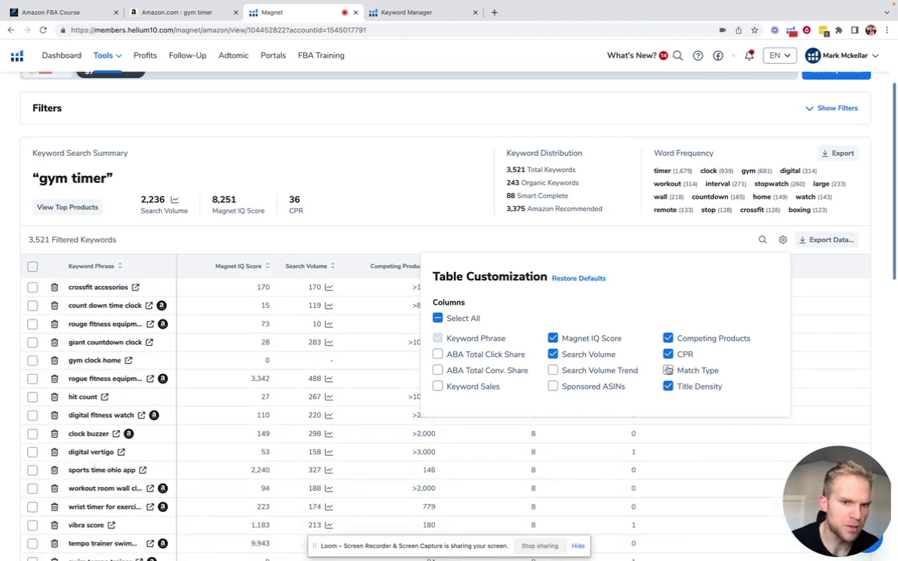
pyautogui.click(668, 370)
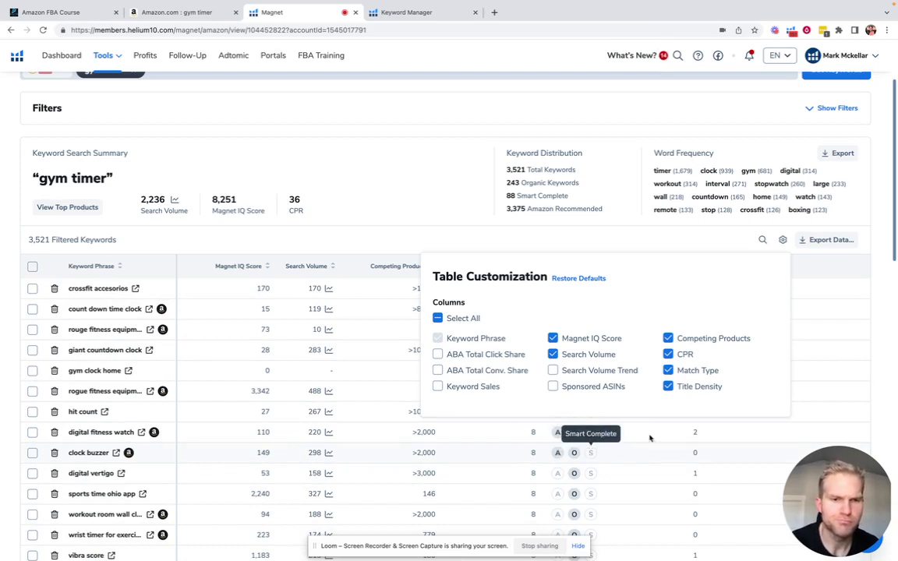
pyautogui.click(669, 387)
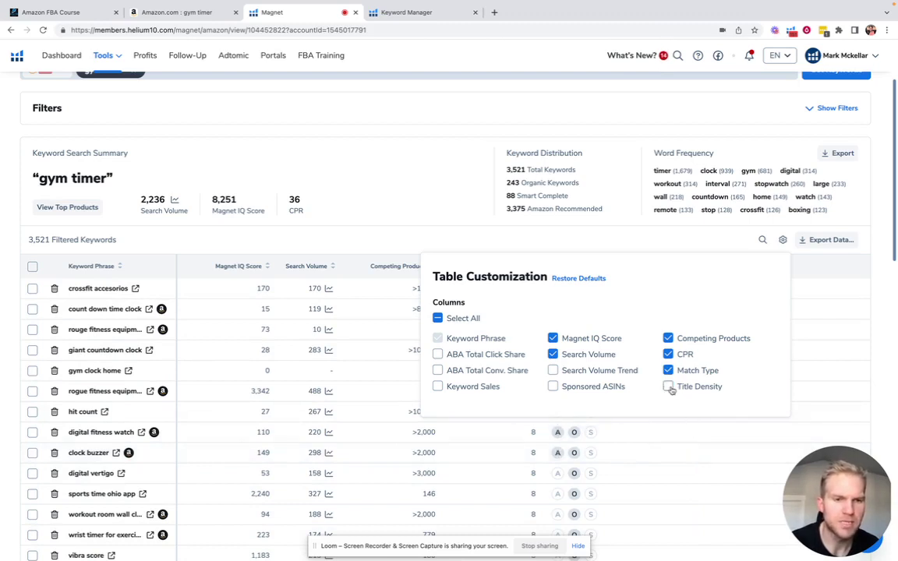
# Hide Match Type, leaving only IQ score, search volume, competing products and CPR.
pyautogui.click(585, 235)
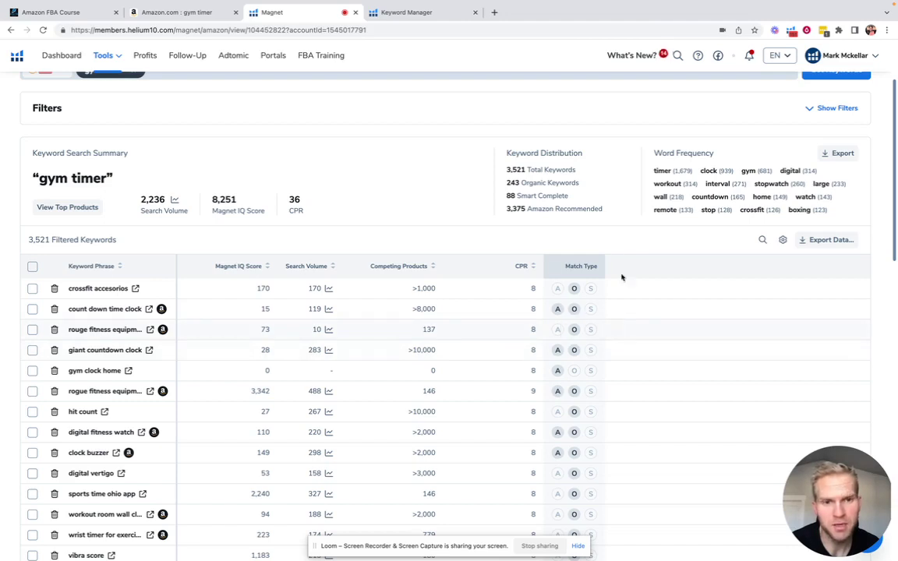
pyautogui.click(783, 240)
pyautogui.click(678, 373)
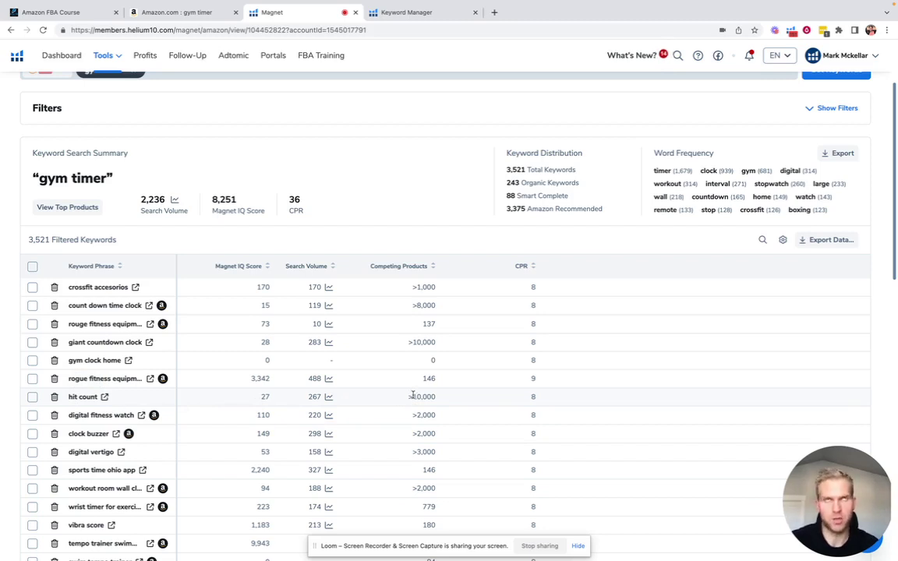
pyautogui.click(104, 397)
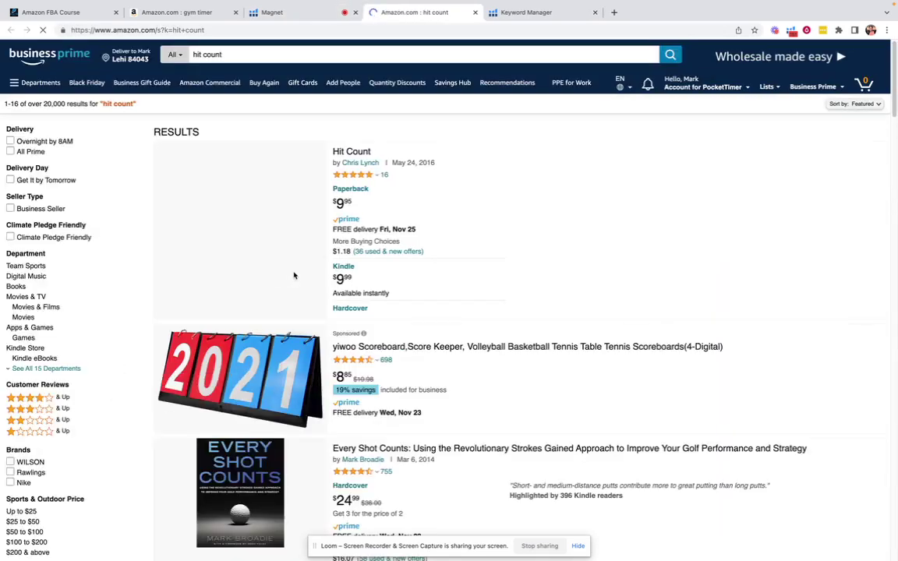
pyautogui.scroll(-5, 296, 276)
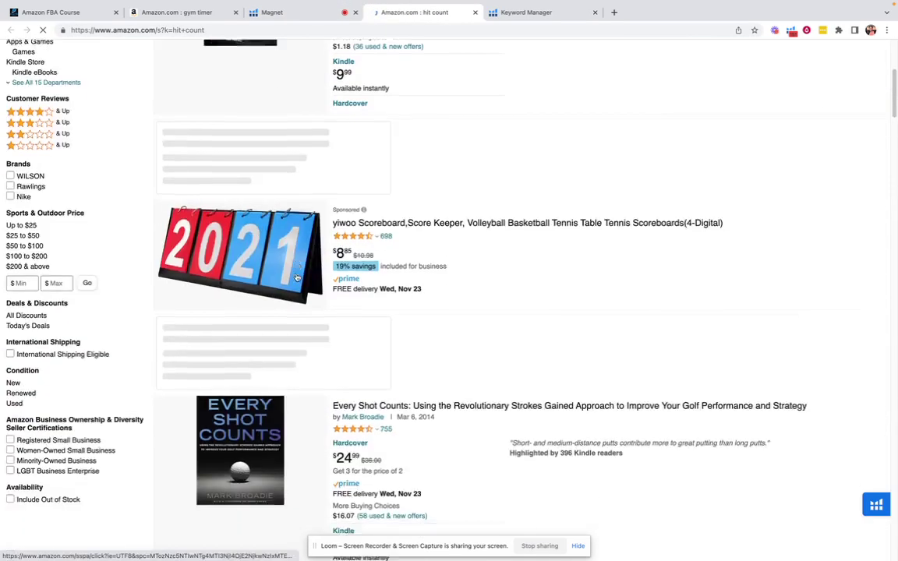
pyautogui.scroll(-6, 296, 277)
pyautogui.scroll(10, 297, 278)
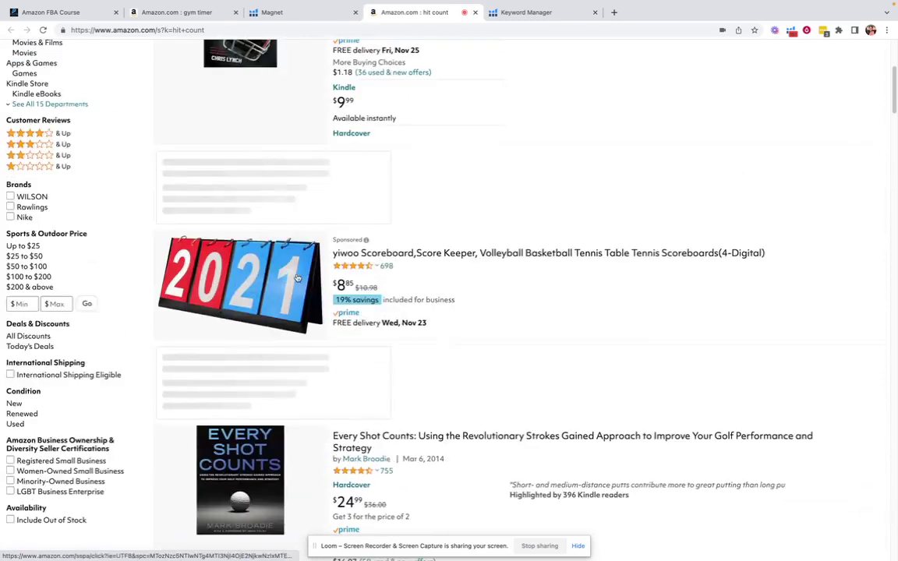
pyautogui.scroll(-4, 296, 277)
pyautogui.scroll(5, 401, 156)
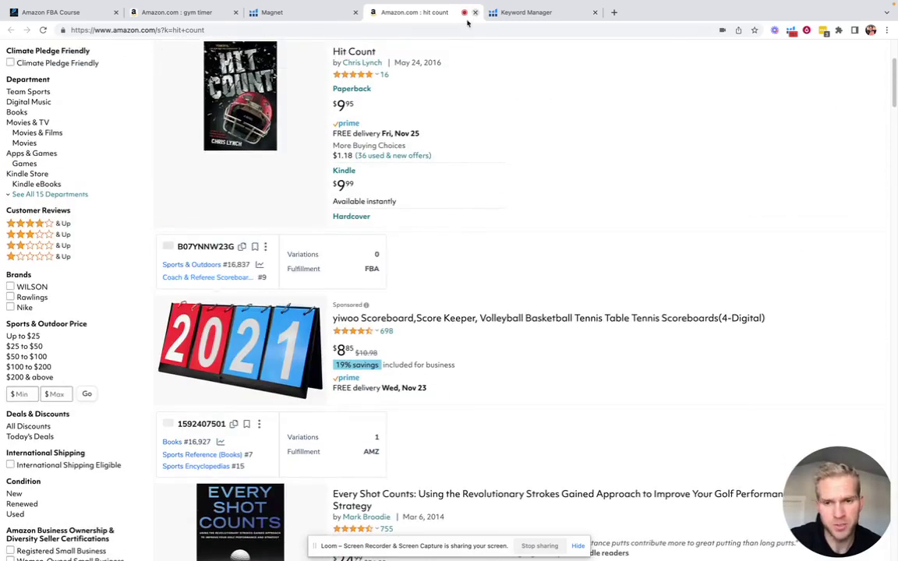
pyautogui.click(475, 12)
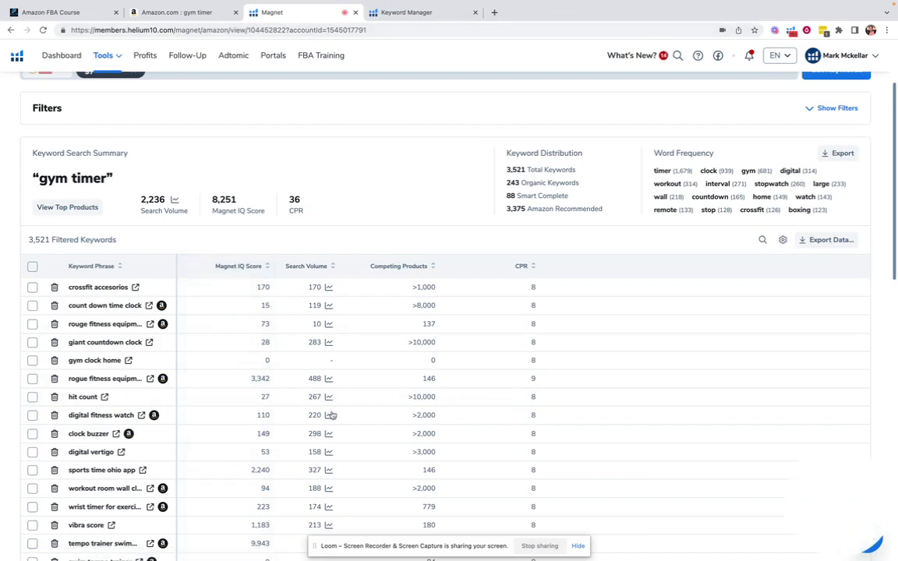
# Filter the gym timer keywords to a minimum search volume of 500.
pyautogui.scroll(1, 336, 406)
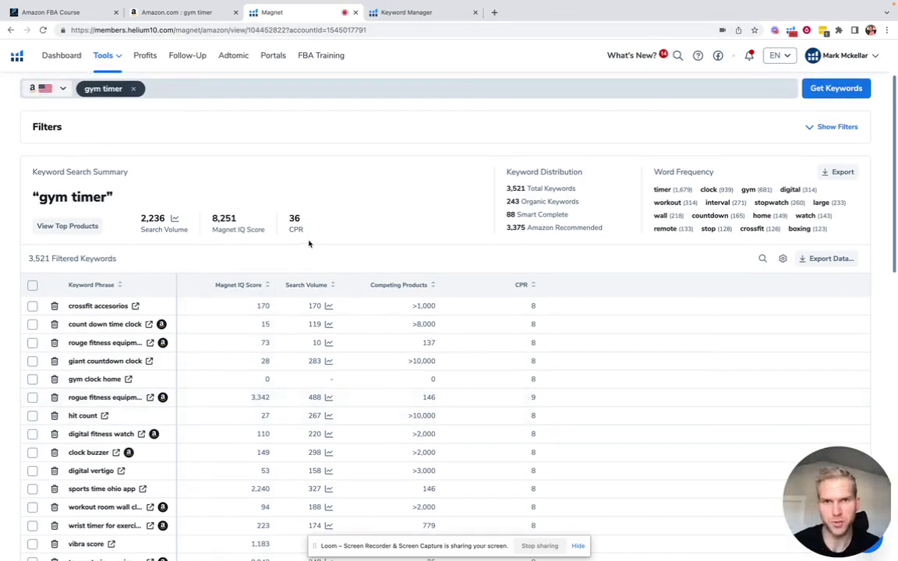
pyautogui.scroll(2, 309, 244)
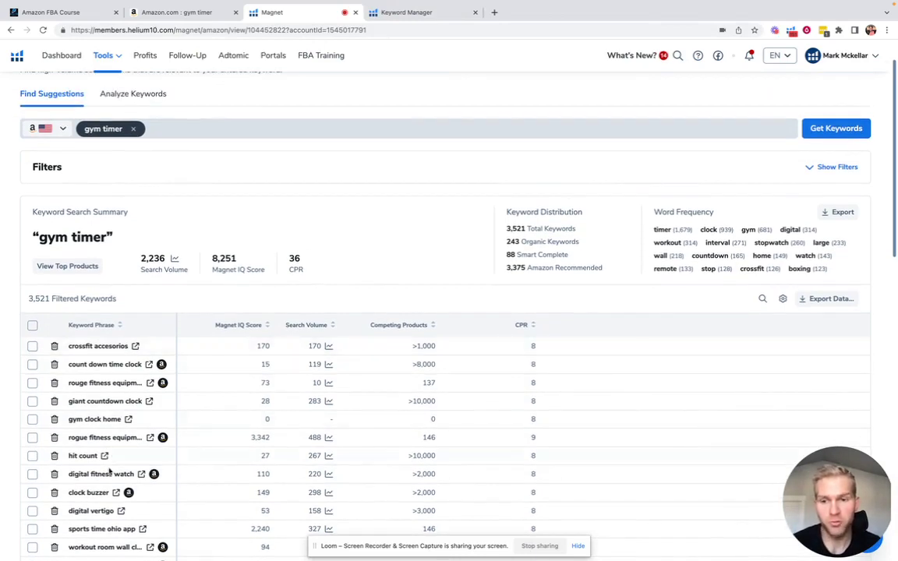
pyautogui.scroll(1, 226, 376)
pyautogui.scroll(2, 226, 377)
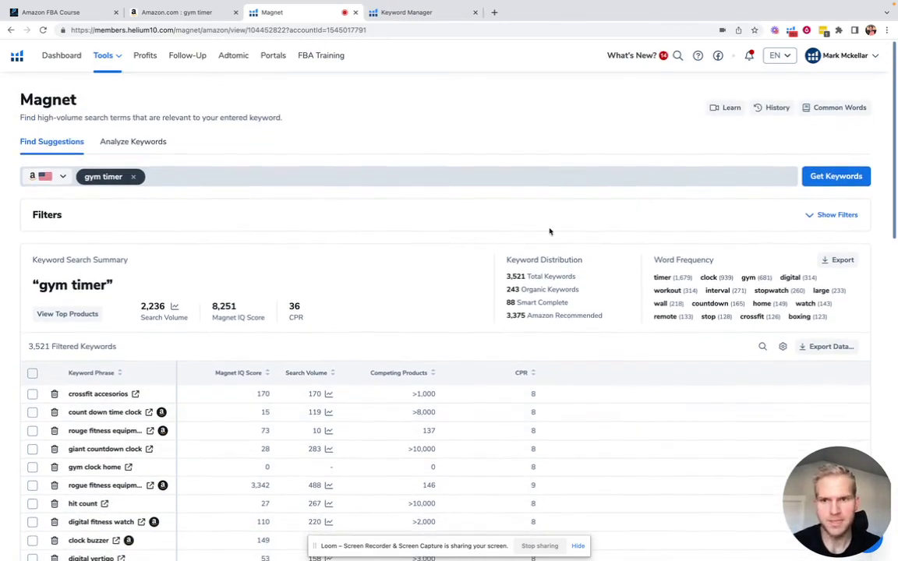
pyautogui.click(838, 216)
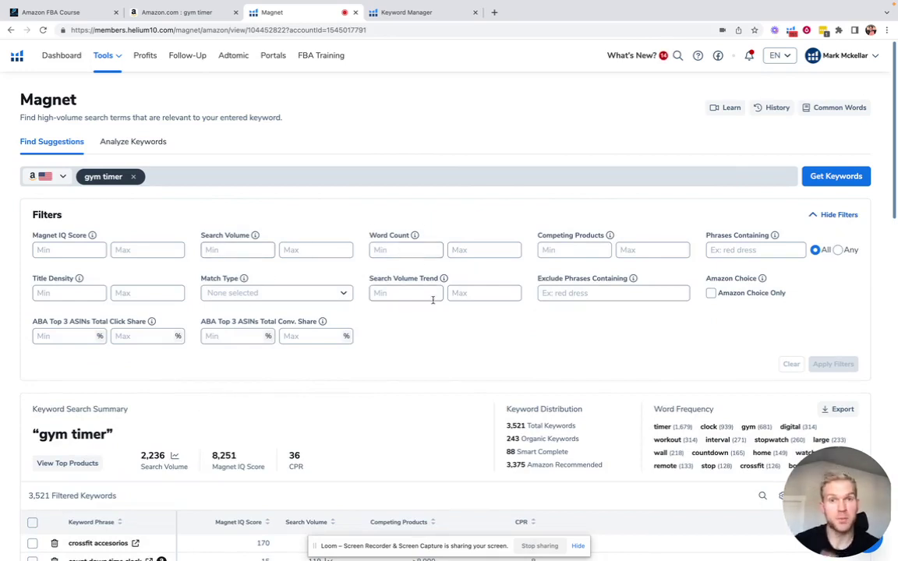
pyautogui.click(247, 251)
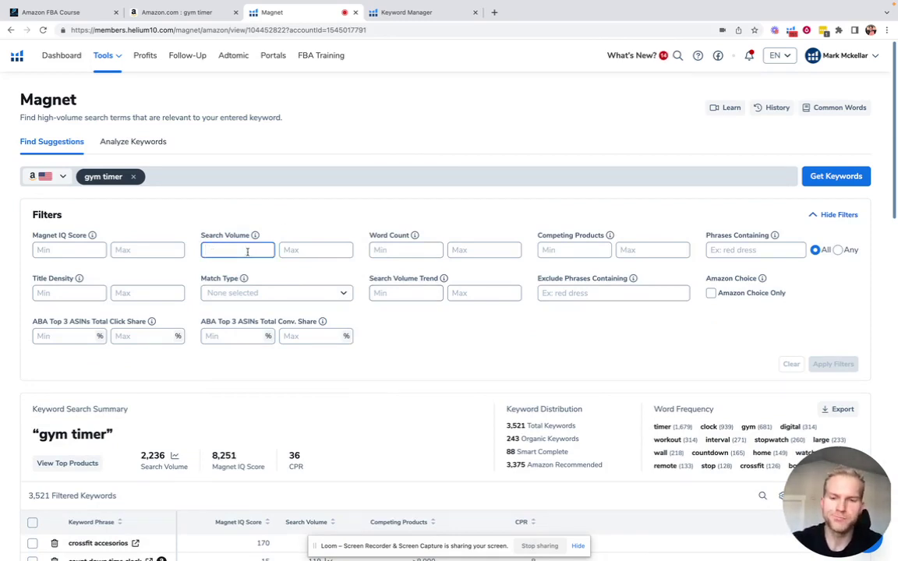
pyautogui.write('500')
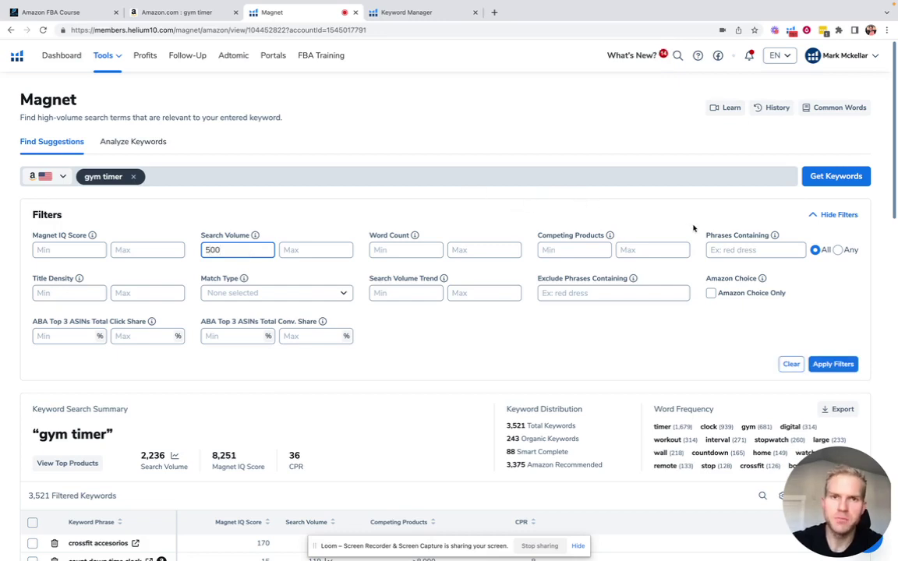
pyautogui.click(825, 365)
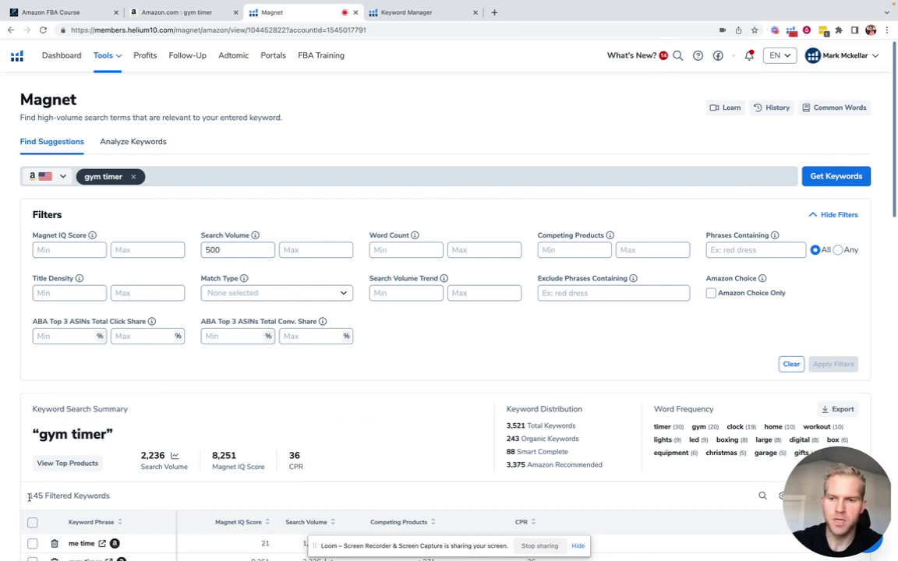
# Review the 145 filtered keywords by scrolling through the list.
pyautogui.moveTo(28, 498); pyautogui.dragTo(45, 497)
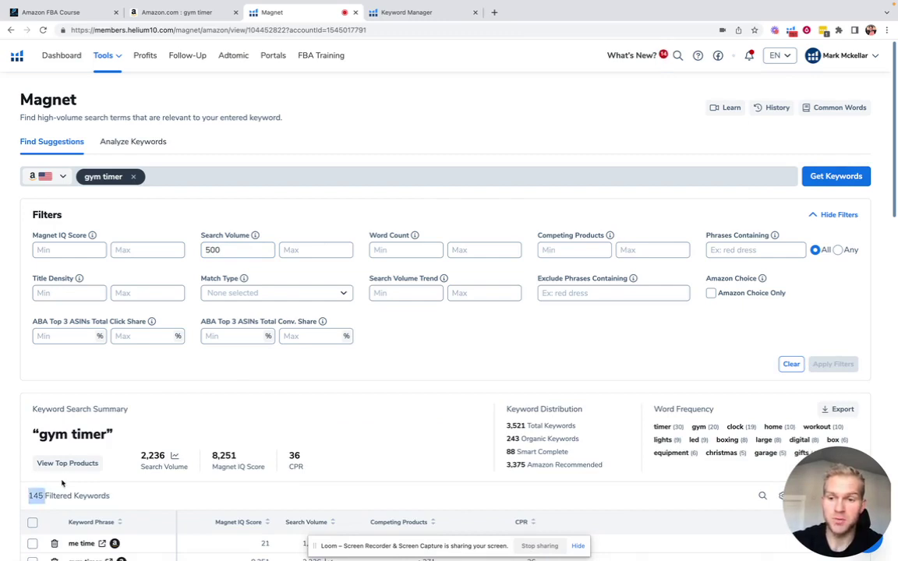
pyautogui.click(144, 379)
pyautogui.scroll(-4, 509, 286)
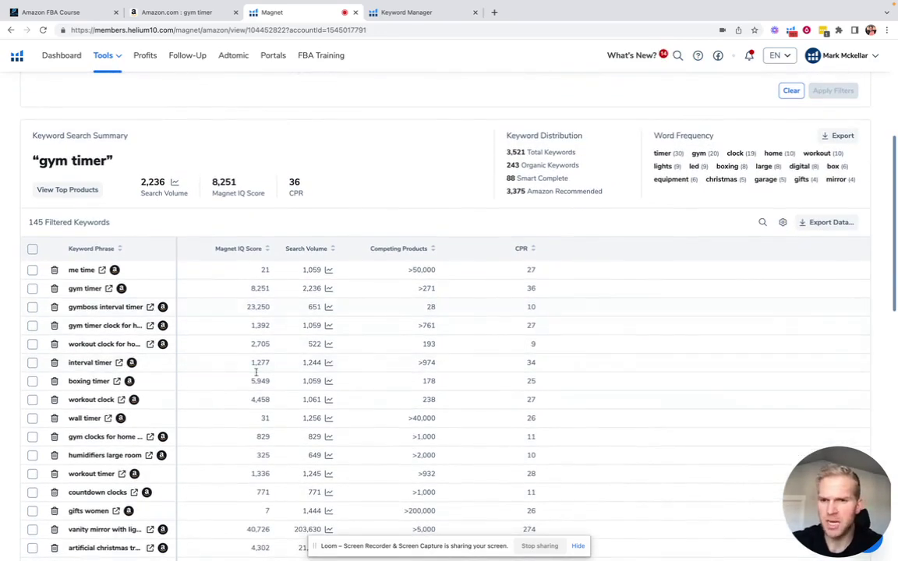
pyautogui.scroll(-12, 194, 506)
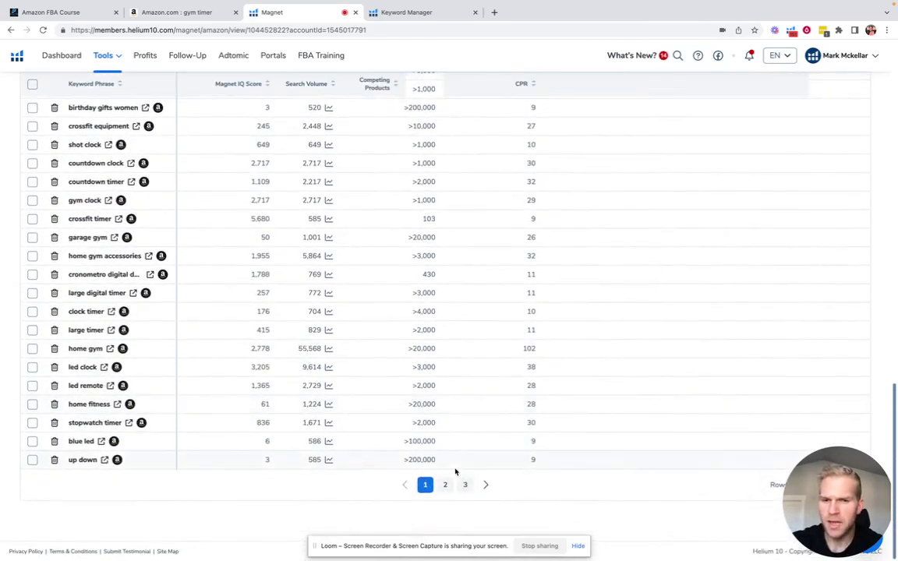
pyautogui.scroll(15, 405, 256)
pyautogui.scroll(-4, 200, 371)
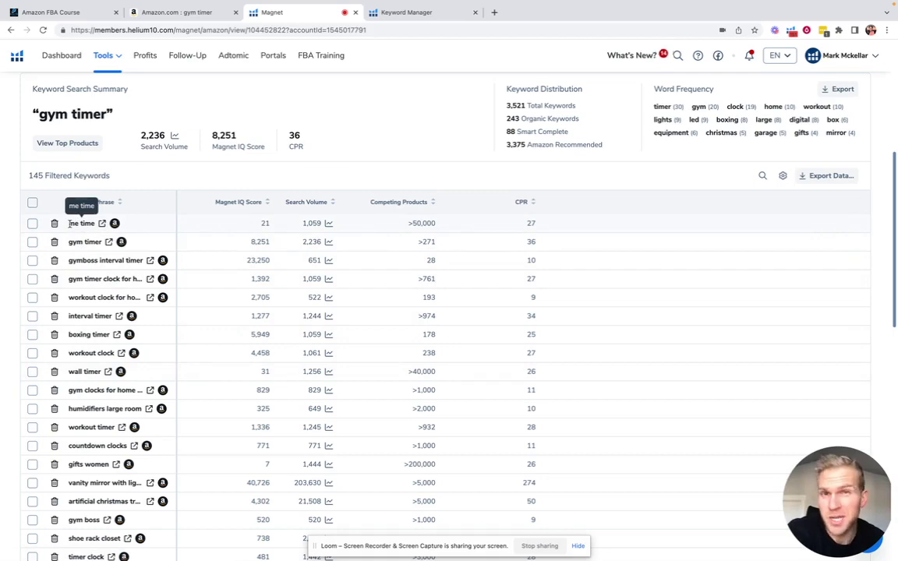
# Check the me time keyword's Amazon results, then mark me time for removal.
pyautogui.click(101, 225)
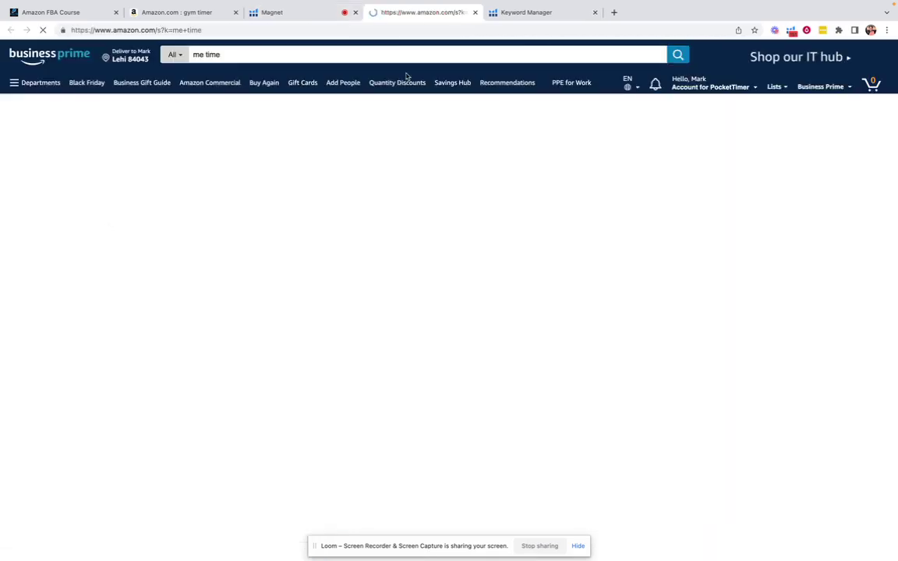
pyautogui.click(475, 13)
pyautogui.click(33, 224)
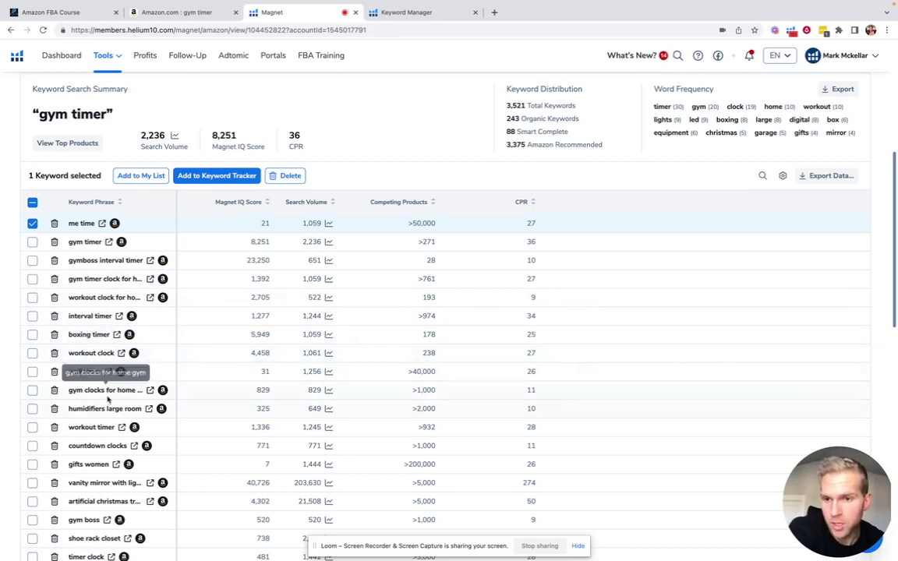
# Mark humidifiers large room, gifts women, vanity mirror, artificial christmas tree, shoe rack closet, space heater, airbrush kit.
pyautogui.scroll(-1, 98, 404)
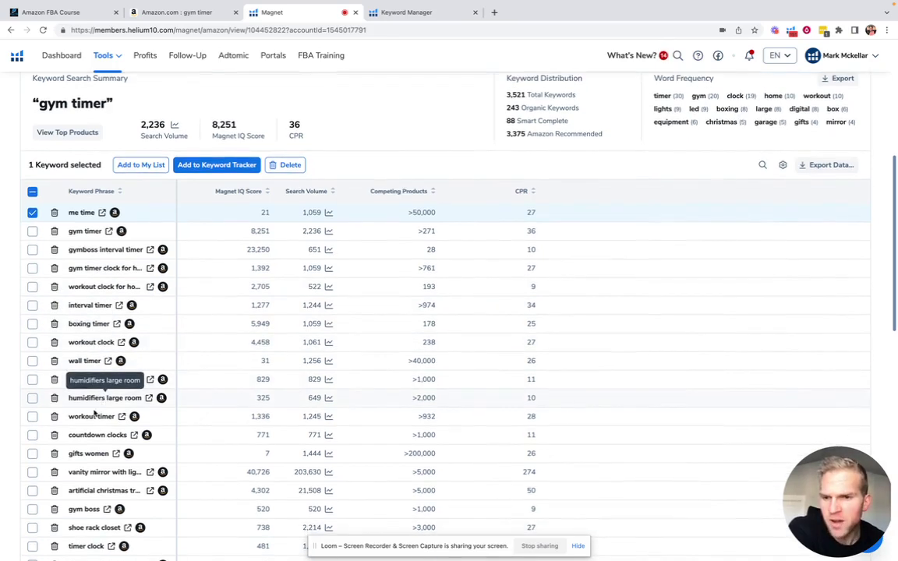
pyautogui.click(32, 397)
pyautogui.scroll(-3, 59, 351)
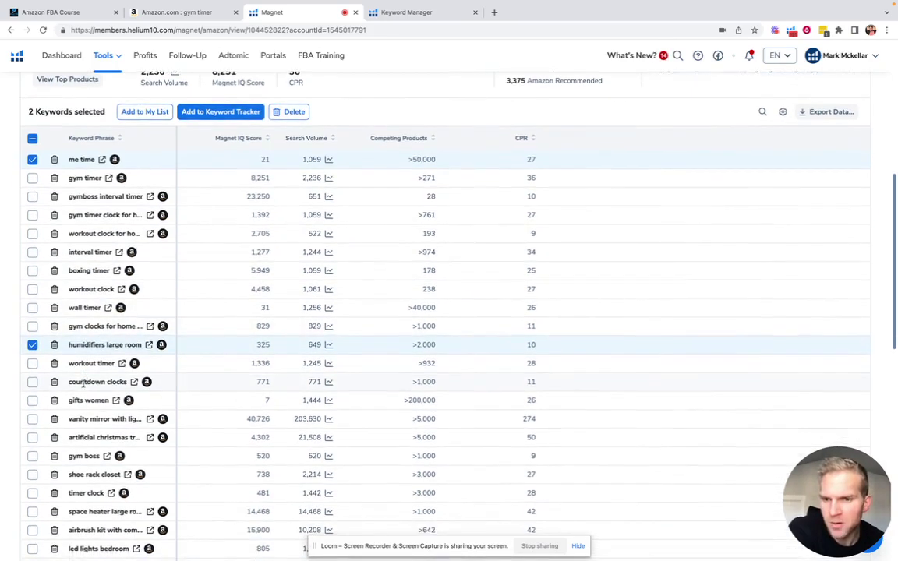
pyautogui.scroll(-1, 82, 382)
pyautogui.click(32, 392)
pyautogui.click(32, 410)
pyautogui.click(32, 429)
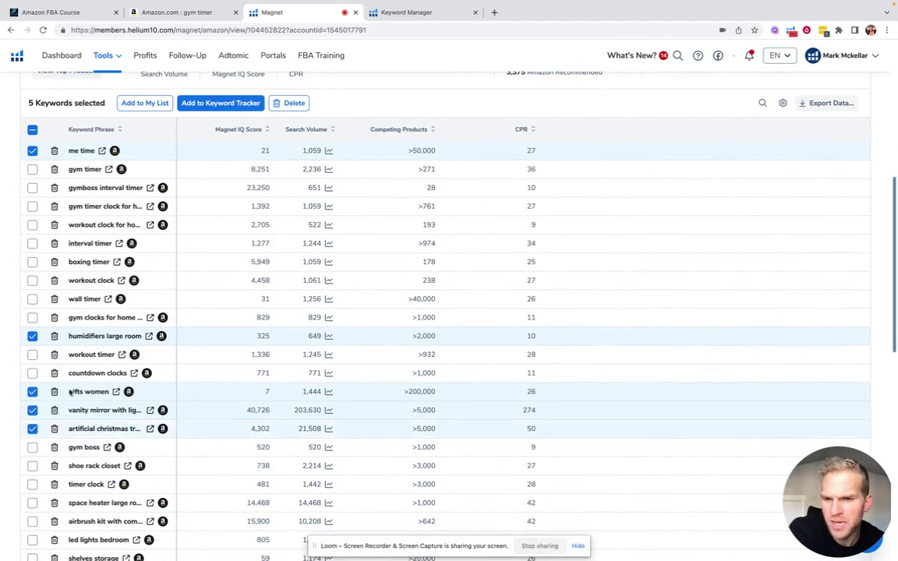
pyautogui.scroll(-3, 72, 389)
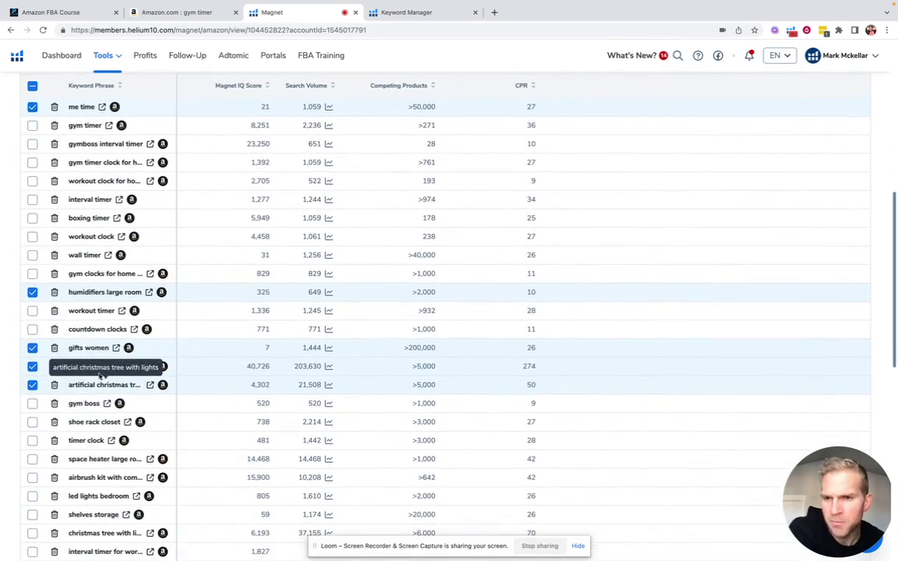
pyautogui.scroll(5, 156, 190)
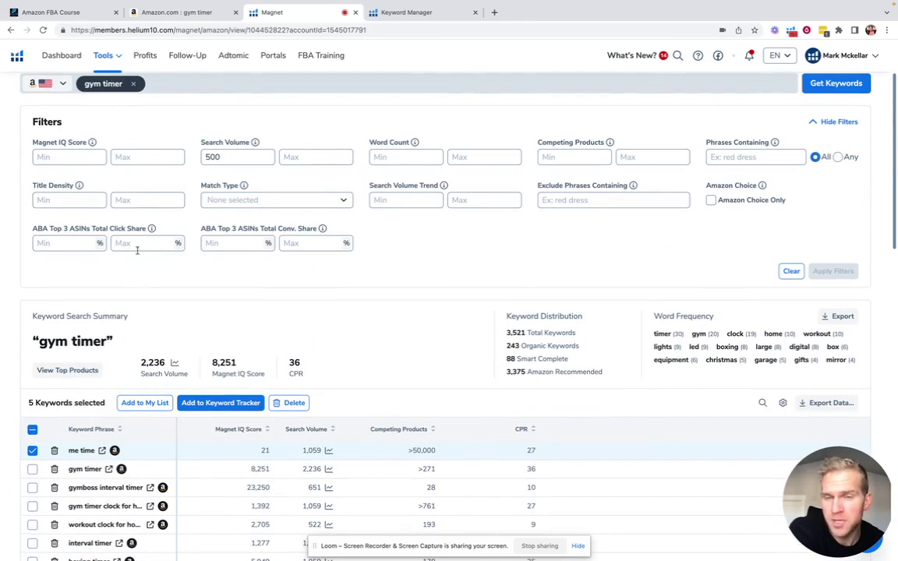
pyautogui.scroll(-5, 139, 256)
pyautogui.scroll(-1, 139, 255)
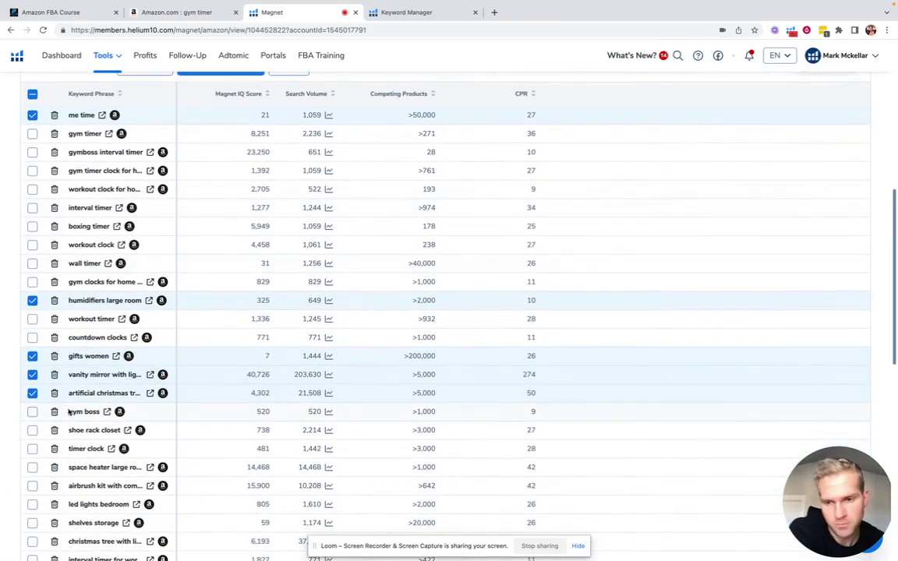
pyautogui.click(32, 431)
pyautogui.scroll(-1, 33, 436)
pyautogui.click(32, 451)
pyautogui.click(32, 469)
# Mark led lights bedroom, shelves storage, jewelry box girls, mirror keywords, birthday gifts women and cronometro digital.
pyautogui.scroll(-2, 34, 467)
pyautogui.click(32, 354)
pyautogui.click(32, 372)
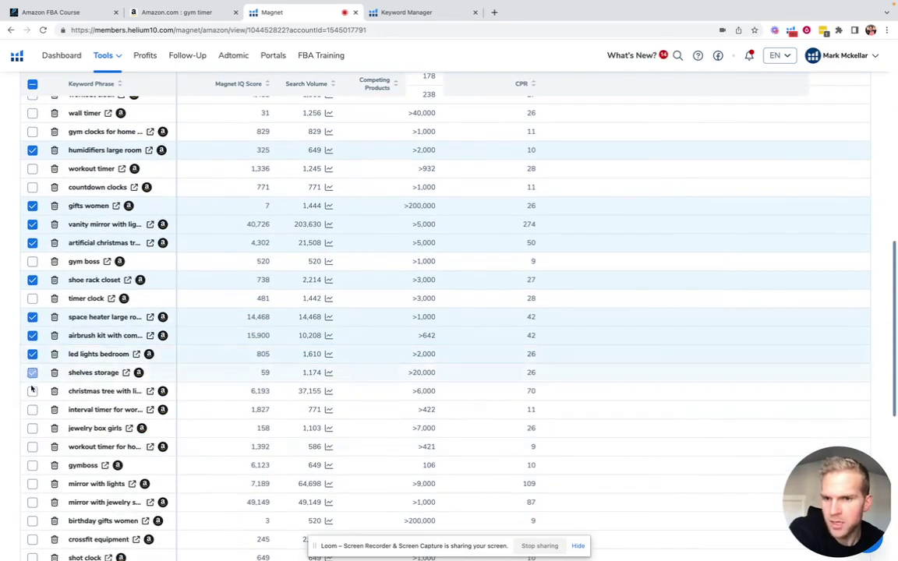
pyautogui.click(32, 428)
pyautogui.scroll(-1, 45, 442)
pyautogui.scroll(-1, 45, 441)
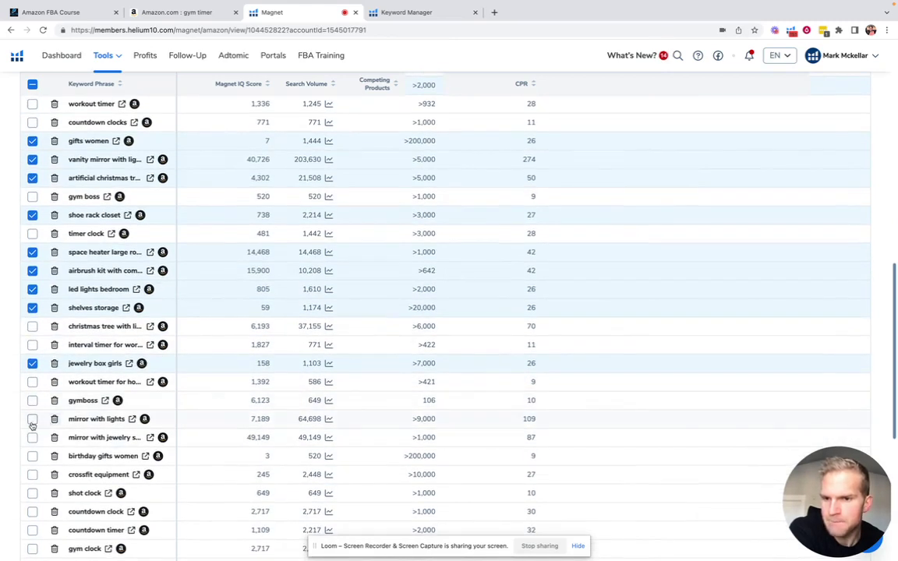
pyautogui.click(32, 419)
pyautogui.click(32, 437)
pyautogui.click(32, 456)
pyautogui.scroll(-2, 47, 452)
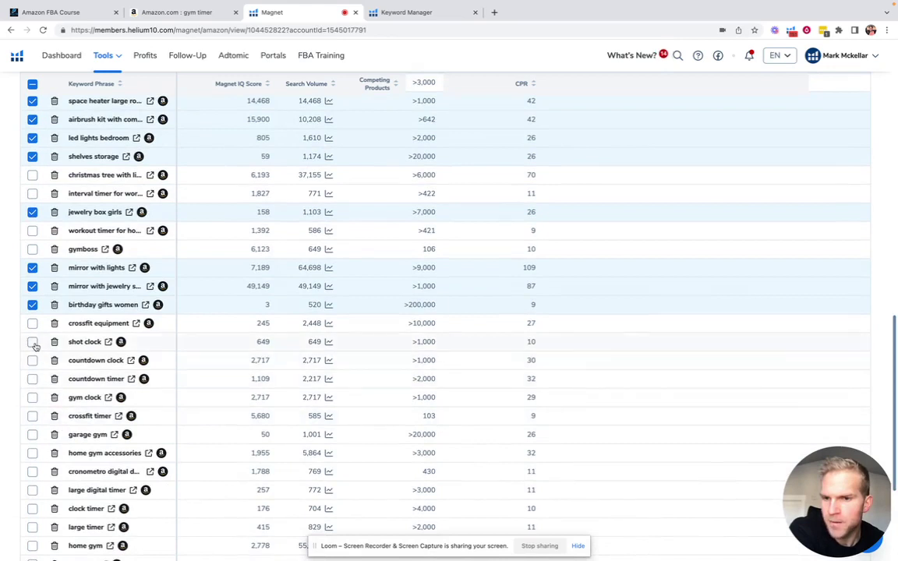
pyautogui.scroll(-1, 66, 479)
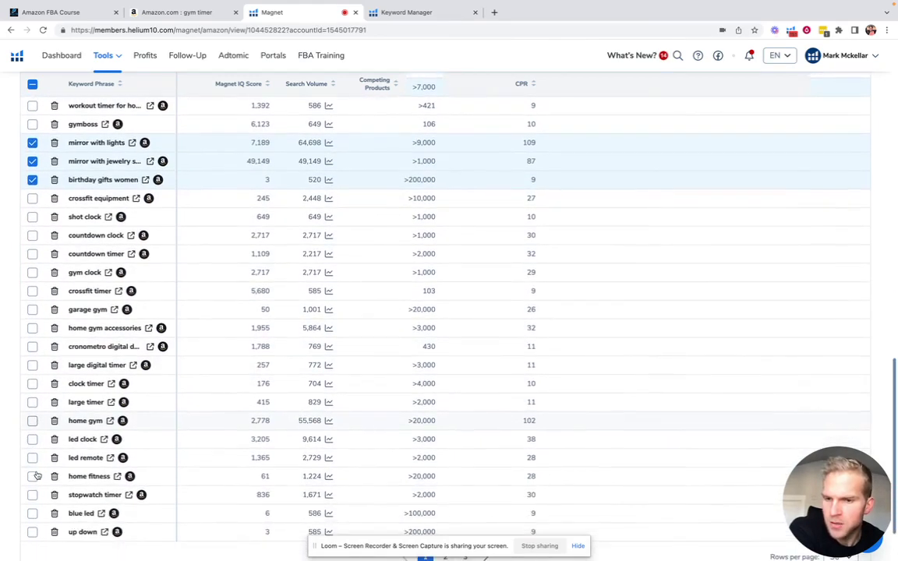
pyautogui.click(32, 347)
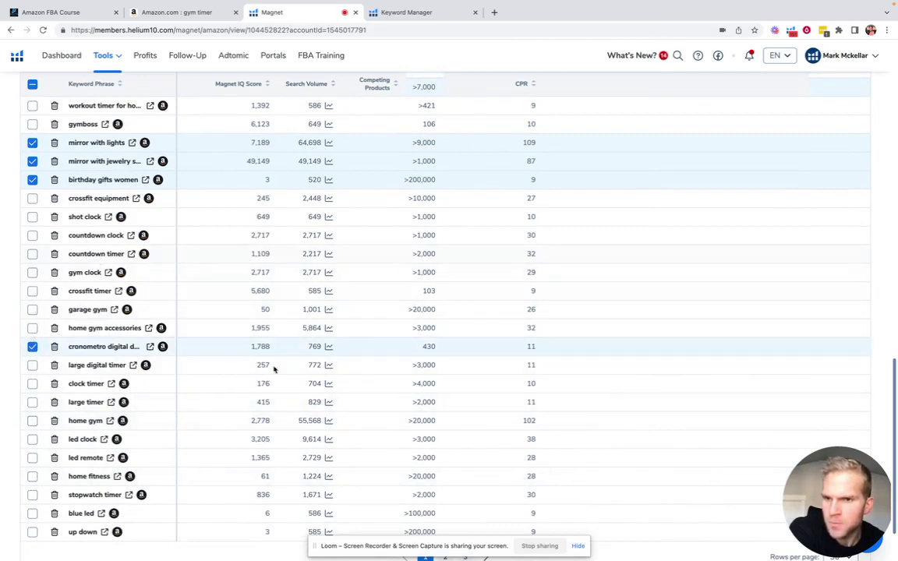
pyautogui.scroll(-2, 296, 382)
pyautogui.scroll(10, 351, 374)
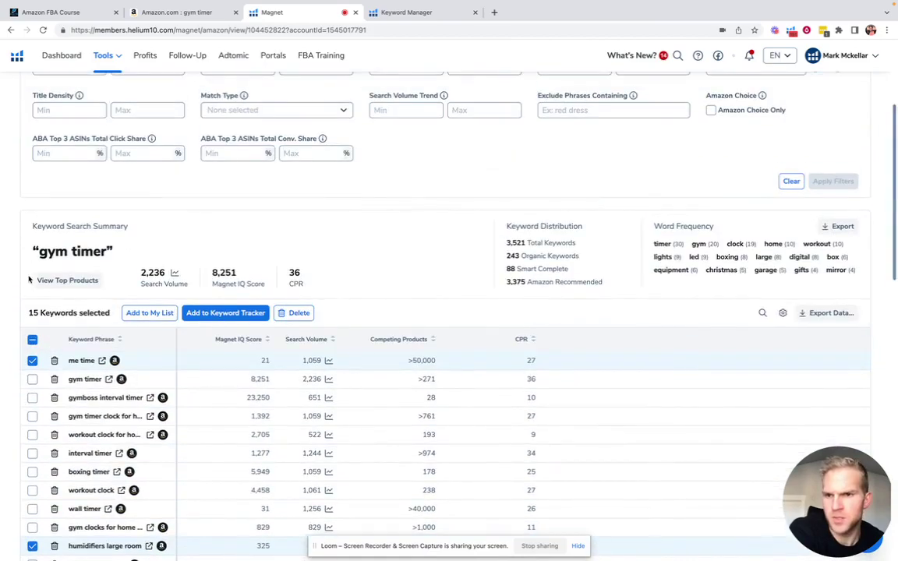
# Delete the 15 selected irrelevant keywords.
pyautogui.click(295, 313)
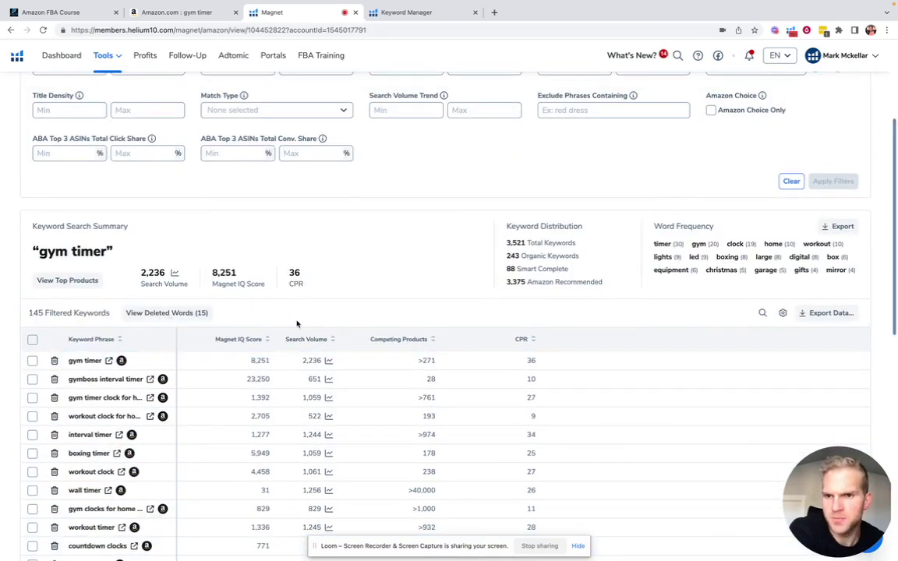
pyautogui.scroll(-5, 299, 323)
pyautogui.scroll(5, 299, 333)
pyautogui.scroll(-10, 300, 330)
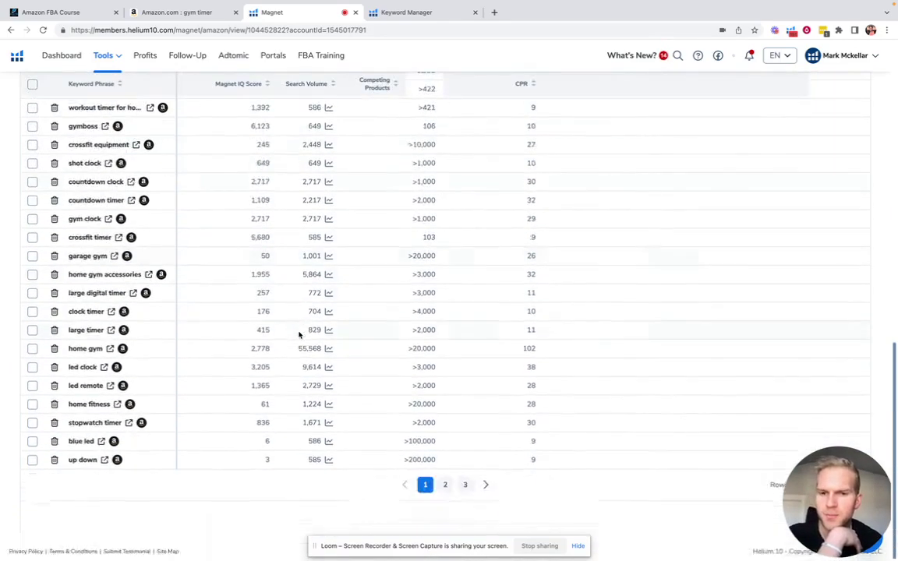
# On page 2, mark power bank, x clear, metal, tem and gift mom for removal.
pyautogui.click(446, 486)
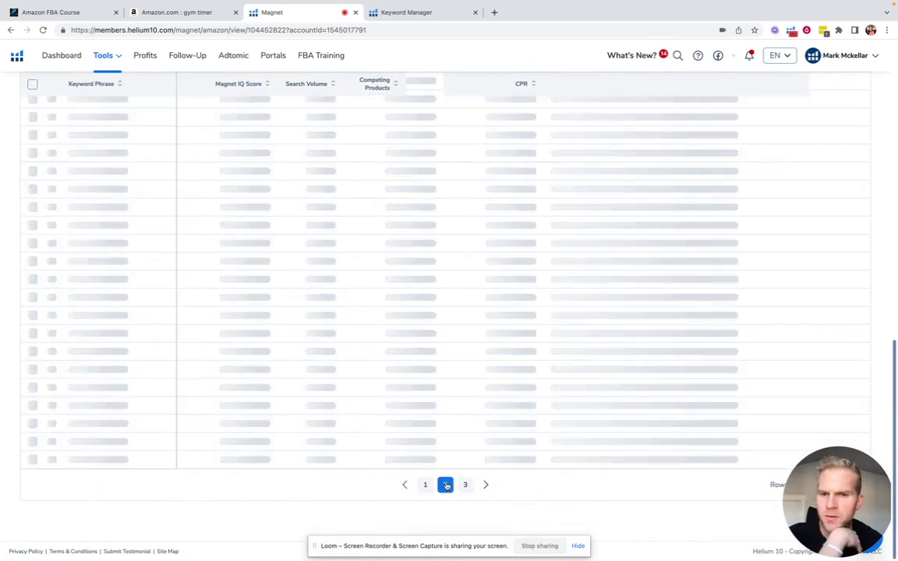
pyautogui.scroll(3, 219, 232)
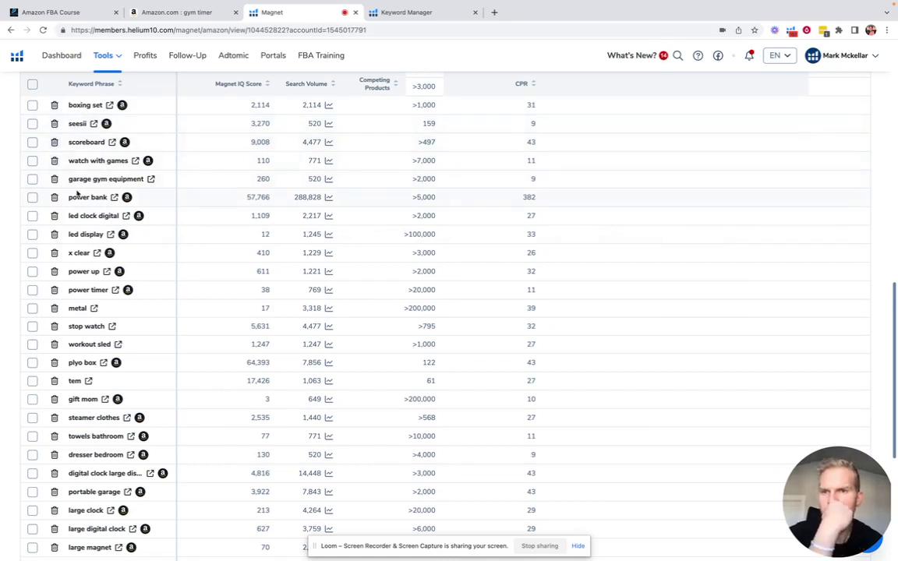
pyautogui.click(32, 197)
pyautogui.click(32, 253)
pyautogui.click(32, 309)
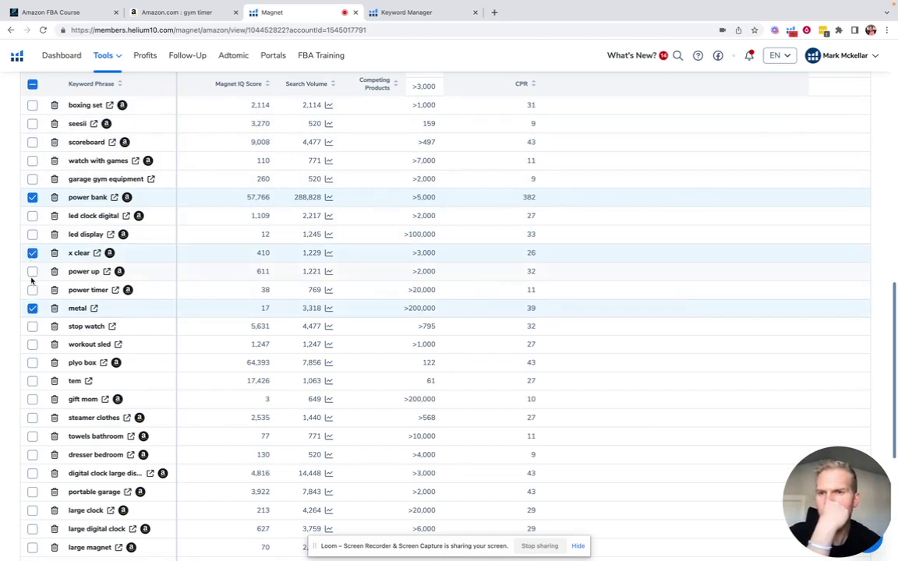
pyautogui.click(32, 381)
pyautogui.click(32, 399)
# Also mark led lights, ceiling fans with lights, small christmas tree and makeup mirror, then delete them.
pyautogui.scroll(2, 199, 222)
pyautogui.scroll(4, 200, 219)
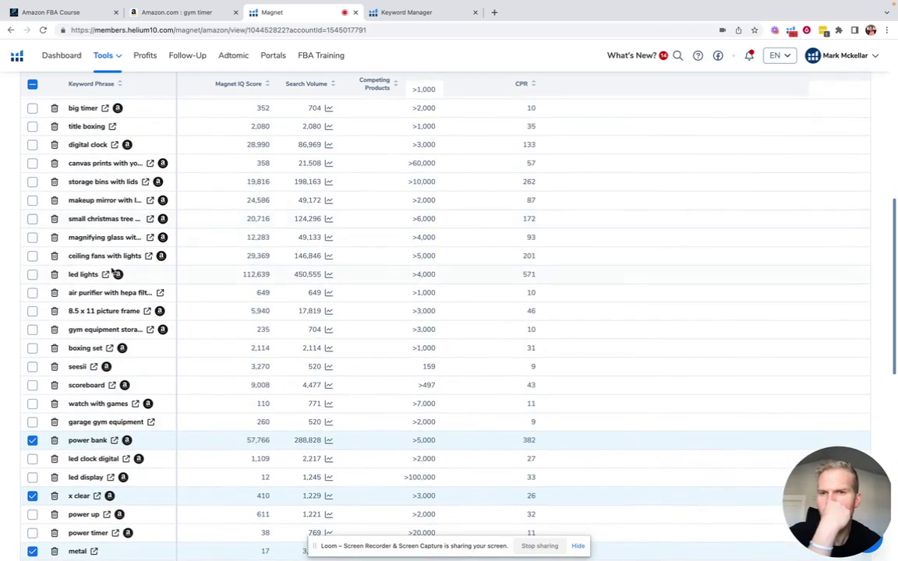
pyautogui.click(32, 274)
pyautogui.click(32, 256)
pyautogui.click(32, 218)
pyautogui.click(32, 200)
pyautogui.scroll(2, 30, 204)
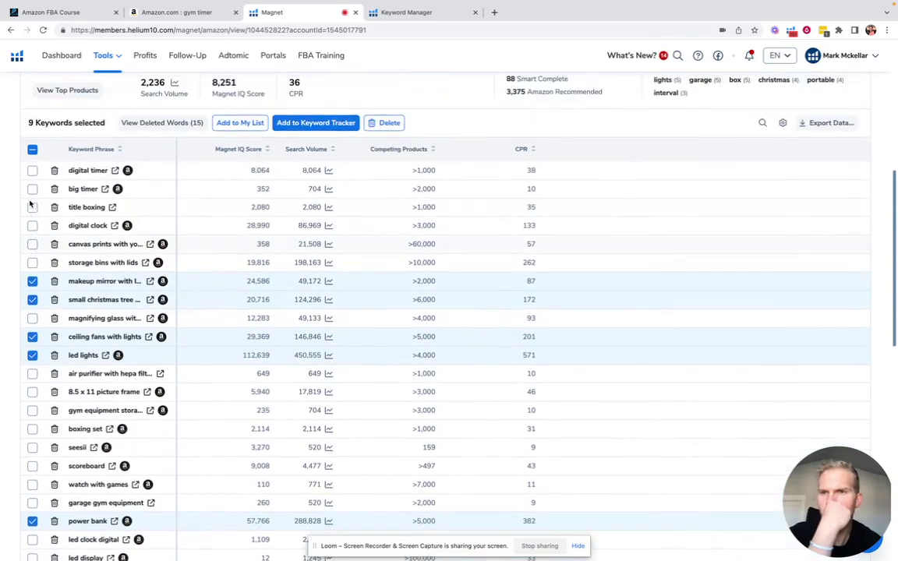
pyautogui.click(394, 125)
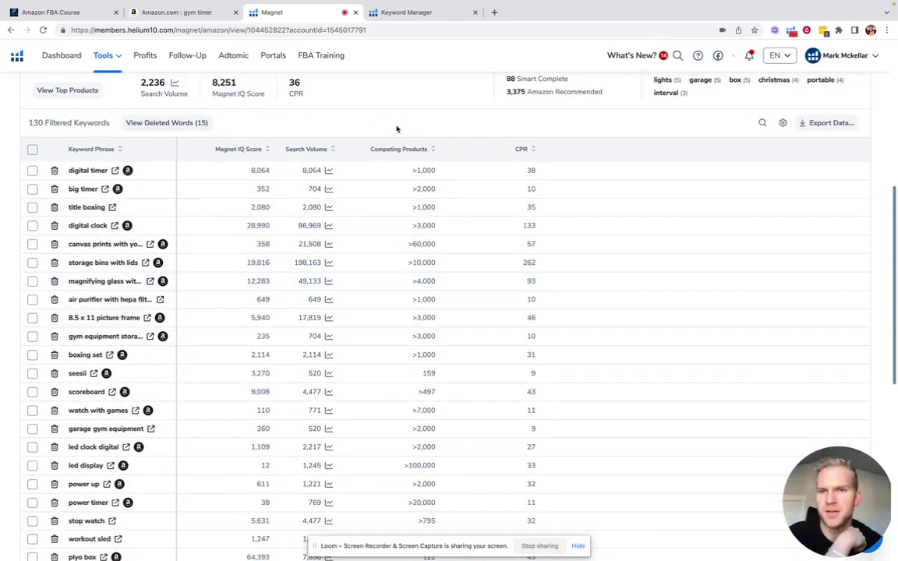
# Sort the keywords by search volume from highest to lowest, putting treadmill first.
pyautogui.scroll(-3, 191, 234)
pyautogui.scroll(6, 195, 246)
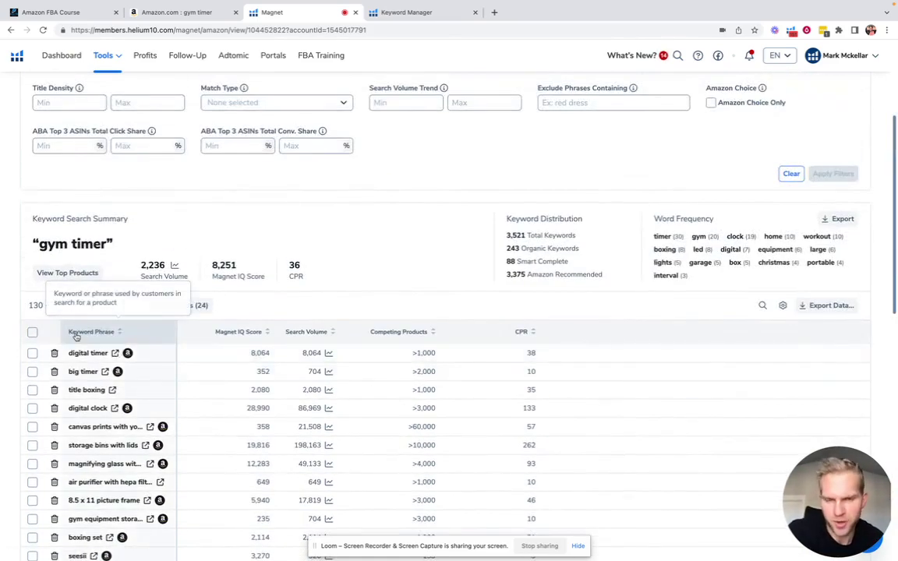
pyautogui.scroll(-2, 300, 331)
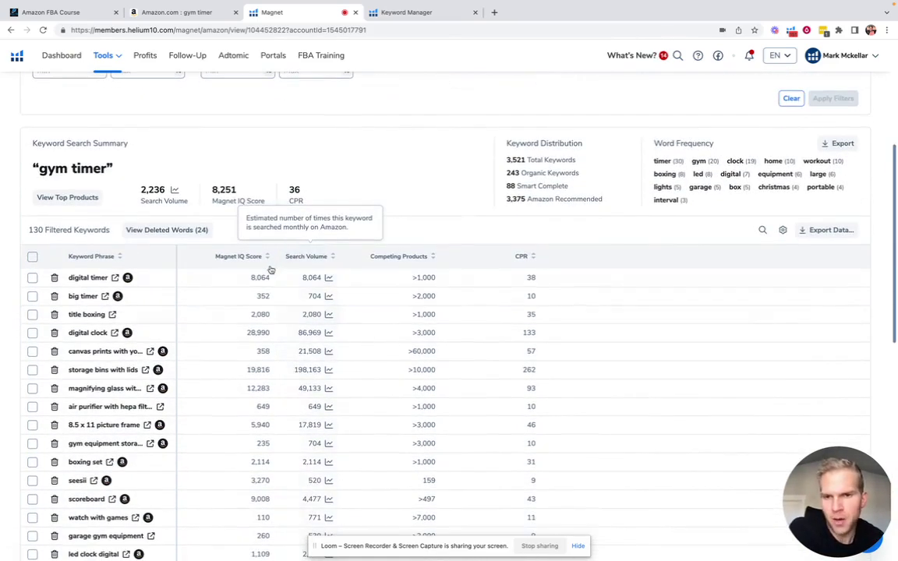
pyautogui.click(300, 258)
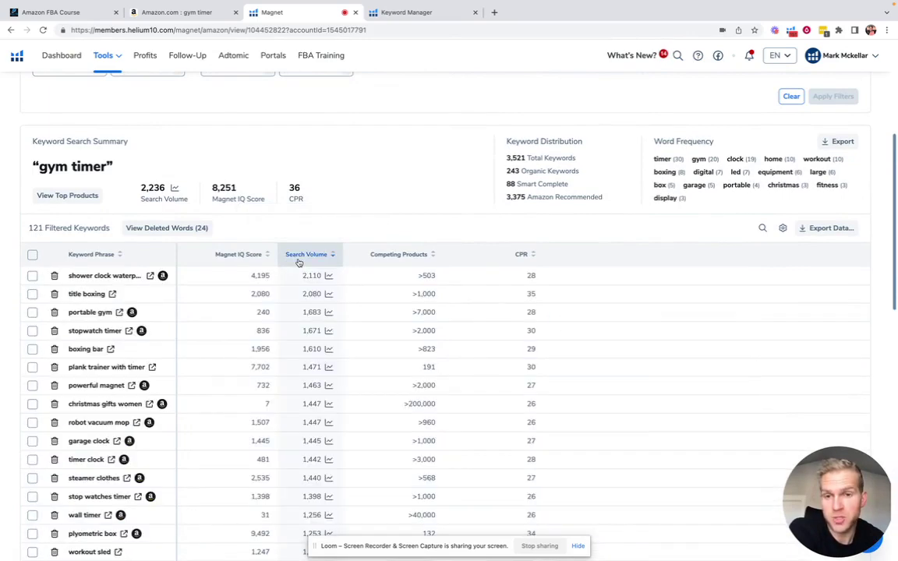
pyautogui.click(290, 254)
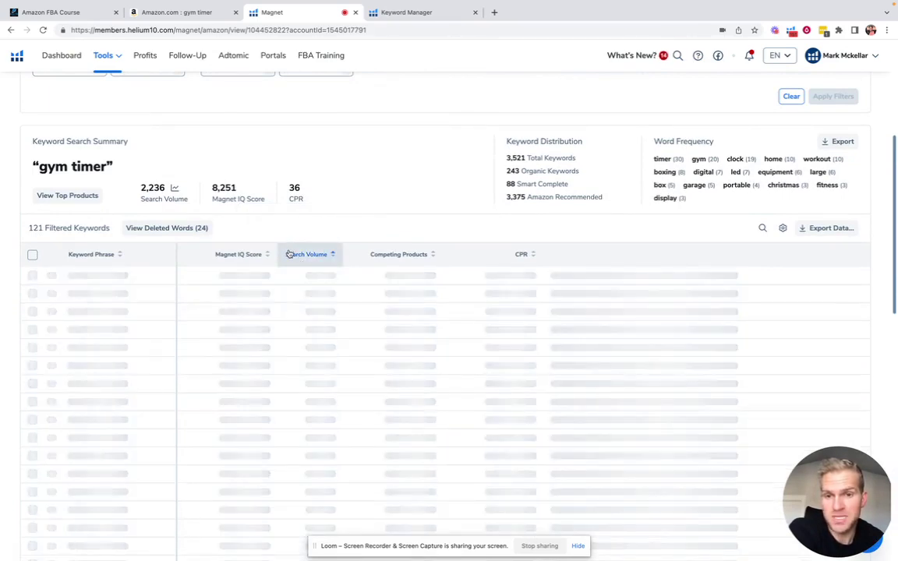
pyautogui.click(290, 254)
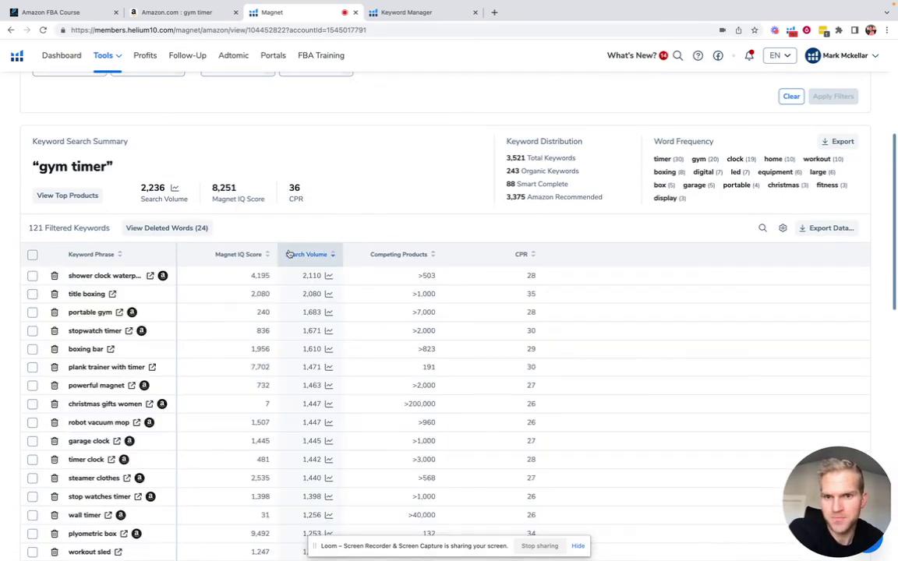
# Set the keyword table to show 150 rows per page.
pyautogui.scroll(-15, 375, 296)
pyautogui.moveTo(825, 458); pyautogui.dragTo(790, 272)
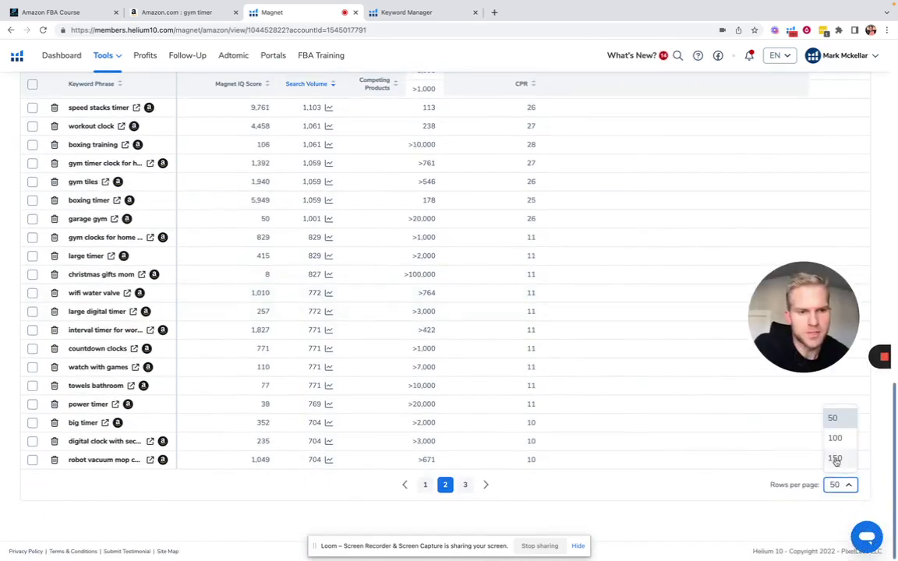
pyautogui.click(835, 460)
pyautogui.moveTo(814, 335); pyautogui.dragTo(841, 460)
pyautogui.scroll(10, 474, 267)
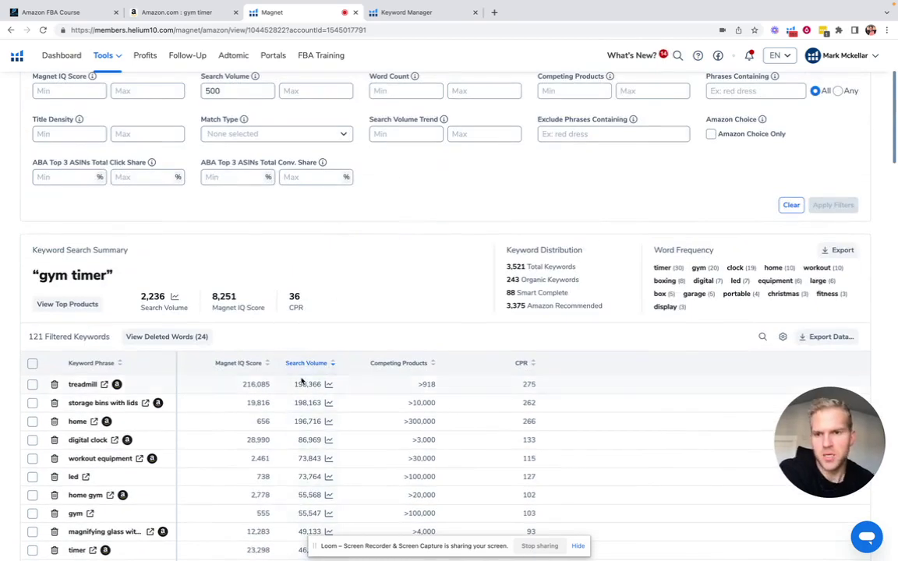
pyautogui.scroll(-1, 312, 374)
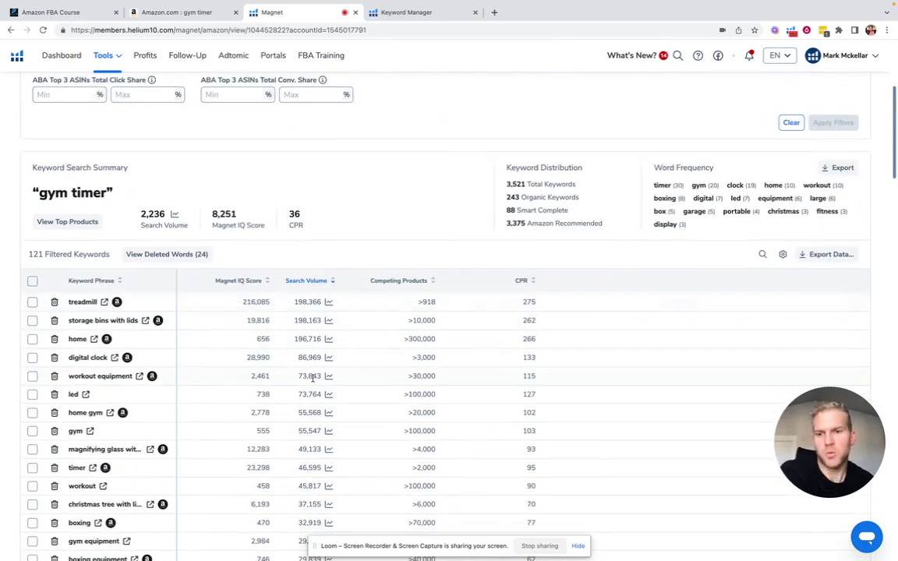
# Delete treadmill, storage bins with lids and home, leaving digital clock on top at 86,969.
pyautogui.click(32, 302)
pyautogui.click(32, 321)
pyautogui.click(32, 339)
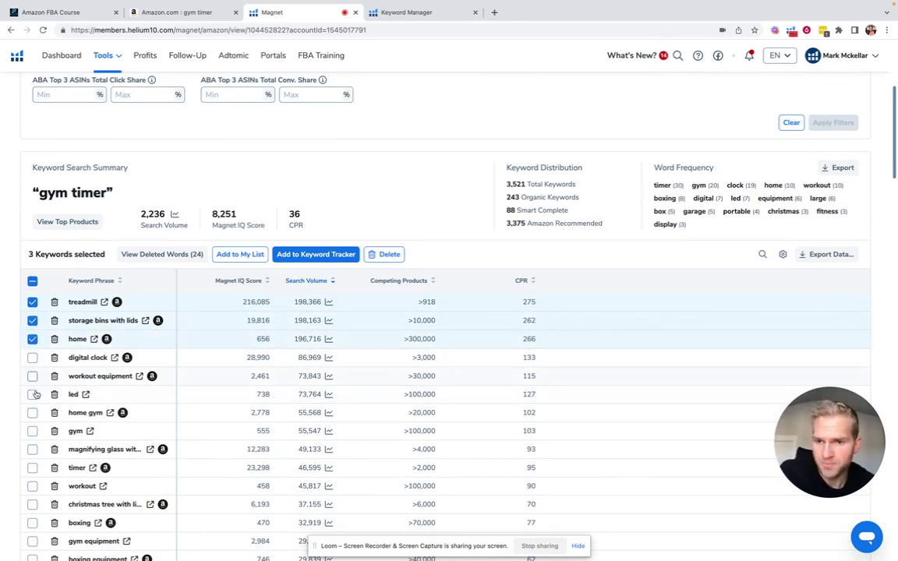
pyautogui.click(371, 257)
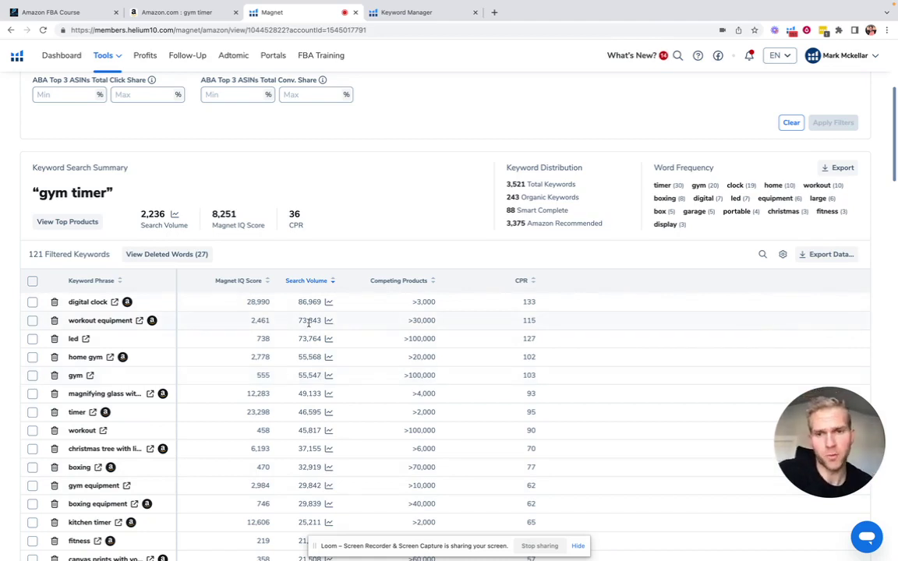
# Review digital clock's Amazon results, then delete it so workout equipment leads at 73,843.
pyautogui.click(115, 303)
pyautogui.scroll(-3, 413, 261)
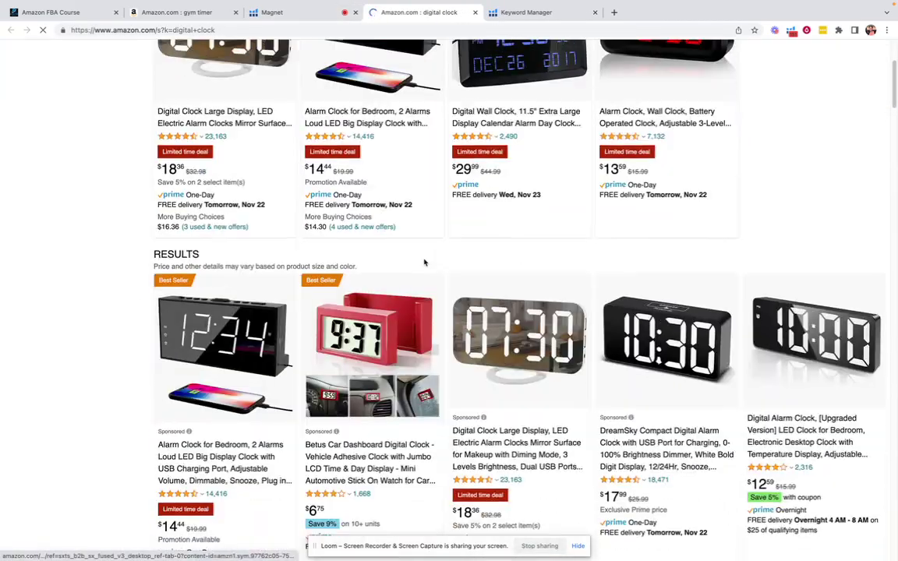
pyautogui.scroll(-10, 425, 262)
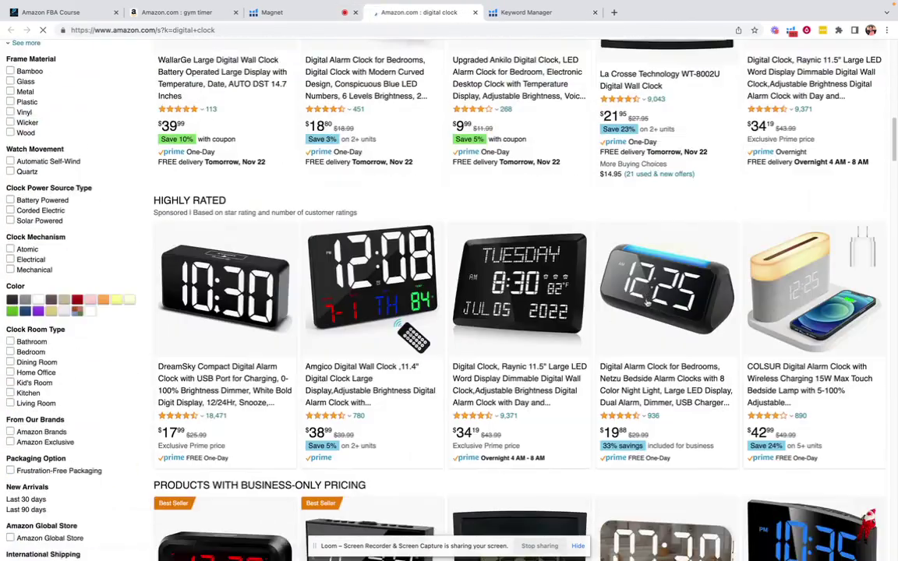
pyautogui.scroll(-5, 647, 304)
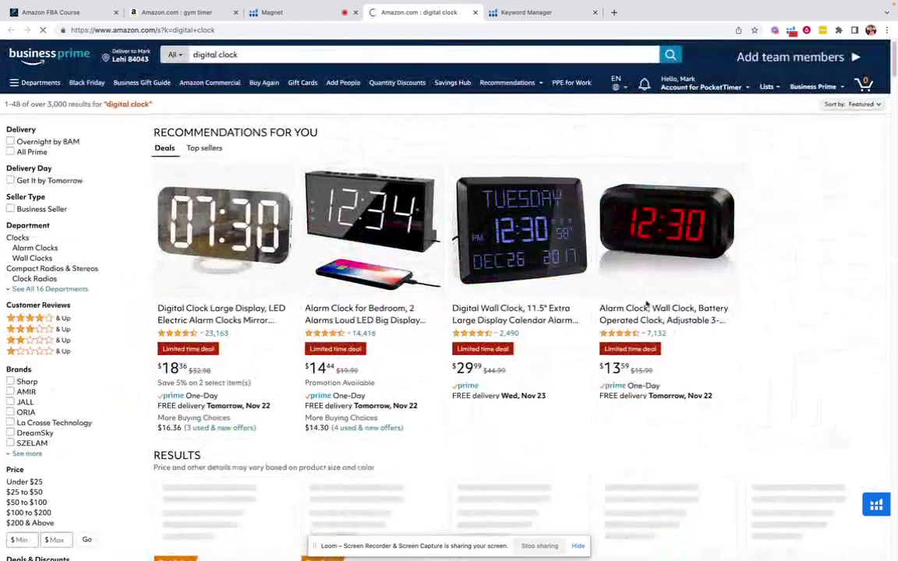
pyautogui.click(477, 13)
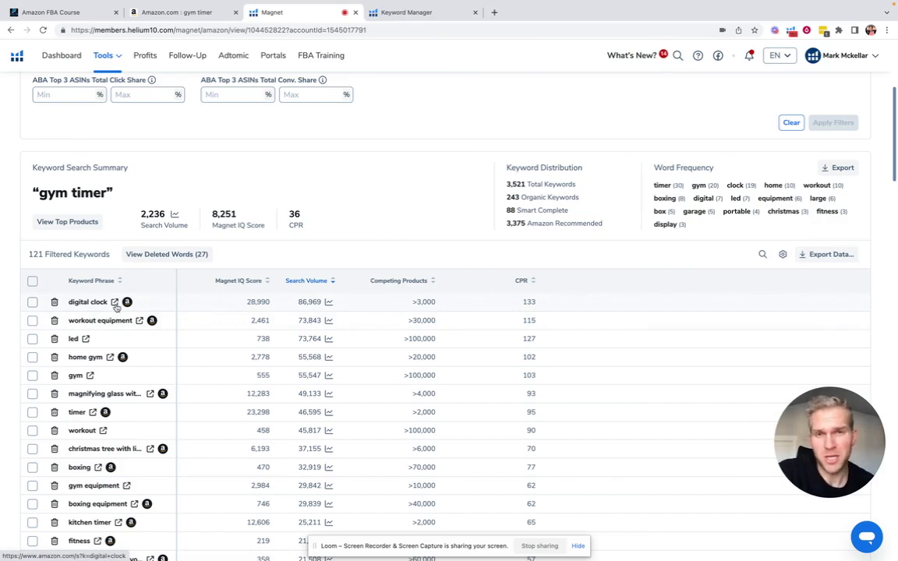
pyautogui.click(54, 302)
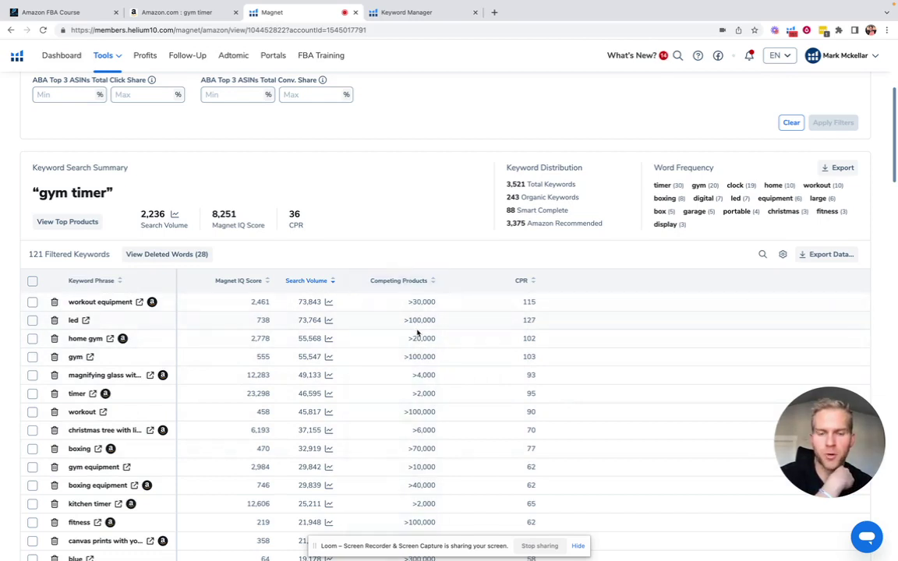
pyautogui.moveTo(392, 287)
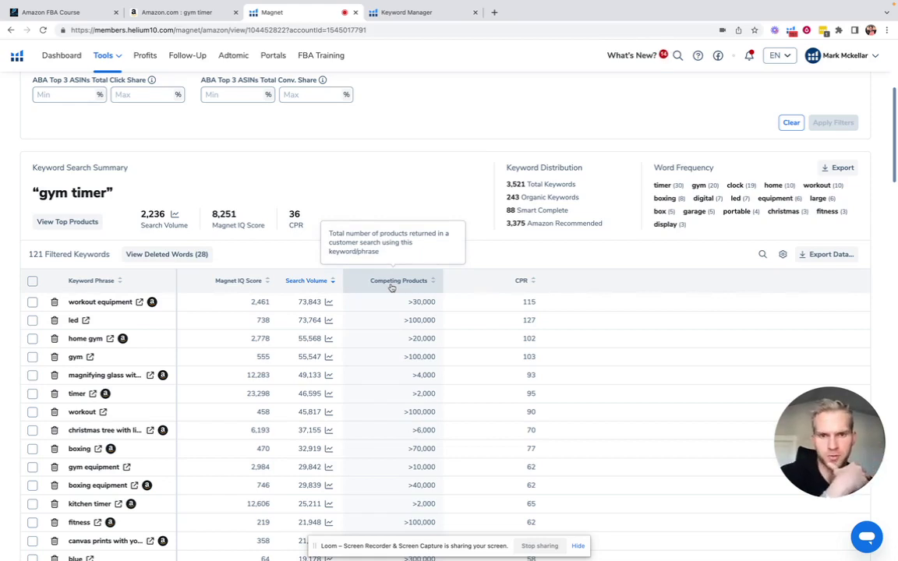
pyautogui.moveTo(522, 284)
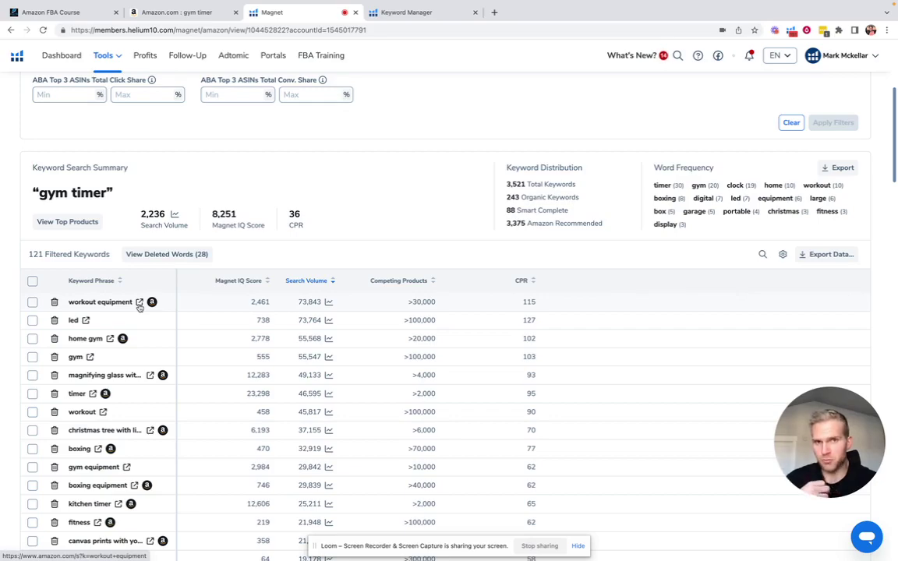
# Run Helium 10 Xray on Amazon's workout equipment results, showing $9,666,065 total revenue and $65 average price.
pyautogui.click(139, 303)
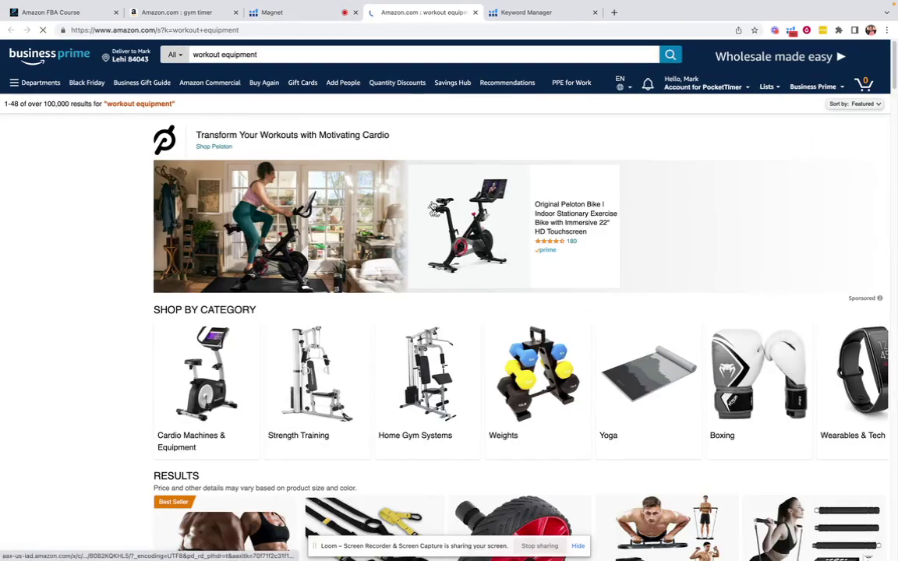
pyautogui.scroll(-5, 433, 207)
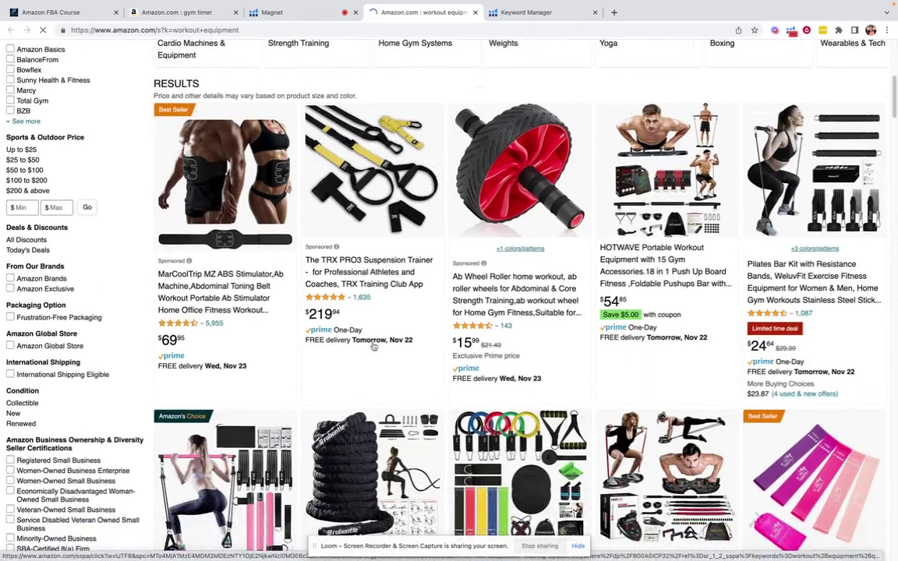
pyautogui.click(273, 13)
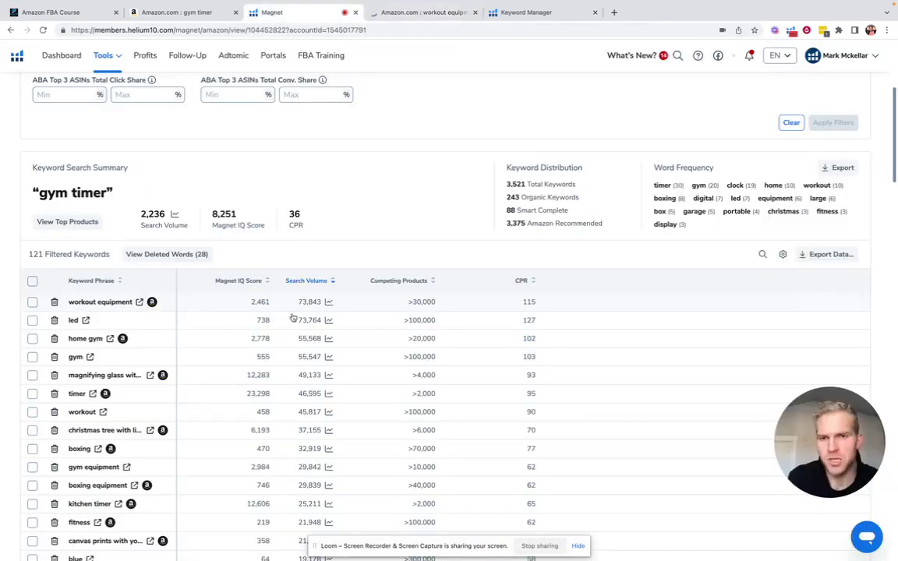
pyautogui.click(438, 13)
pyautogui.scroll(5, 694, 187)
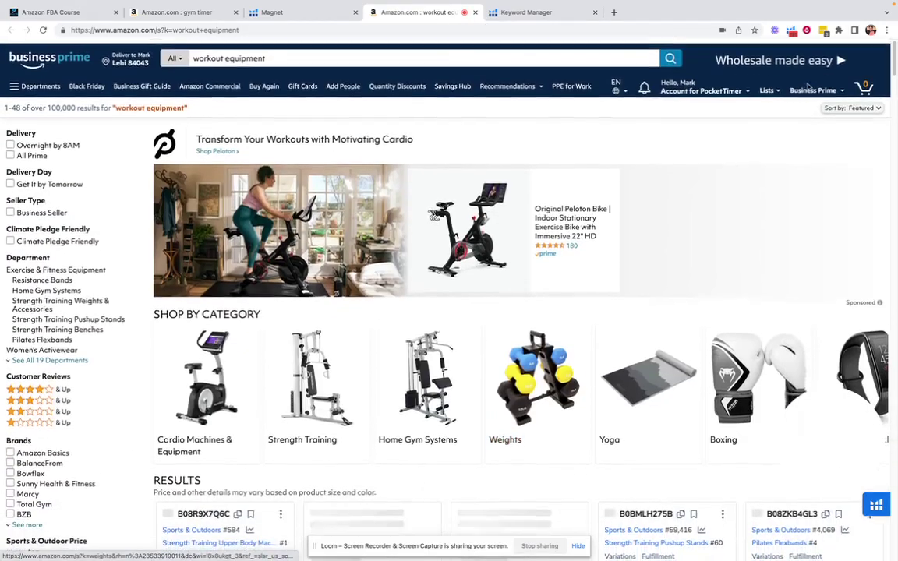
pyautogui.click(792, 31)
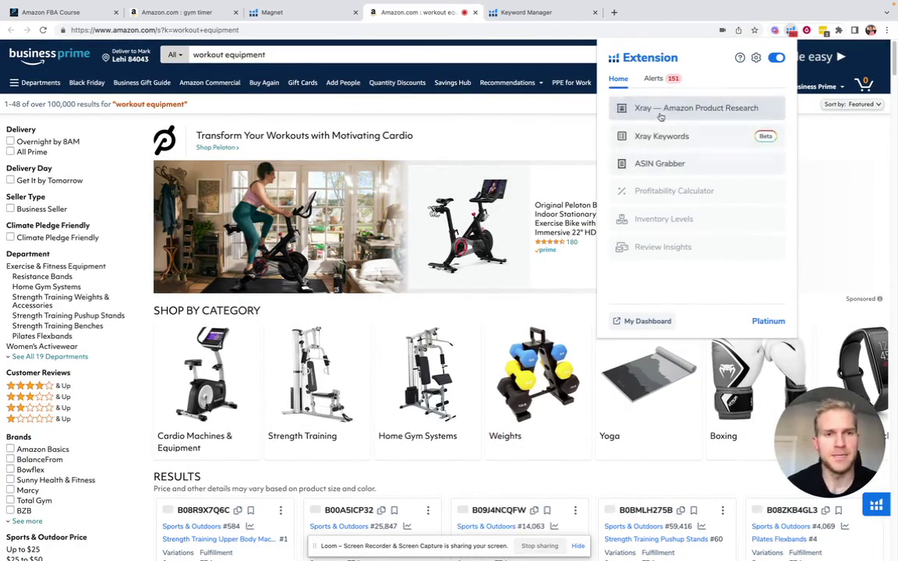
pyautogui.click(660, 111)
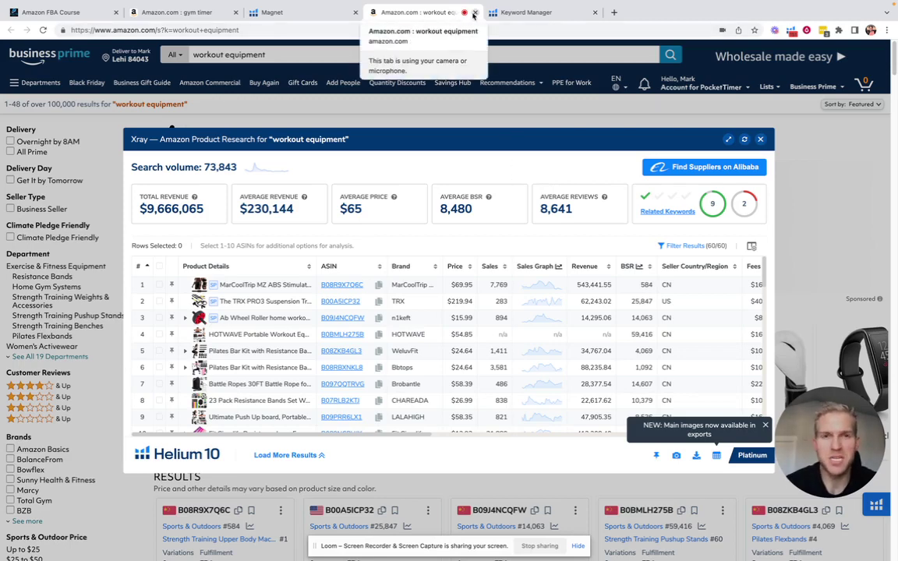
# Return to the Magnet gym timer keyword table and scroll down to the gym clock and countdown timer rows.
pyautogui.click(475, 14)
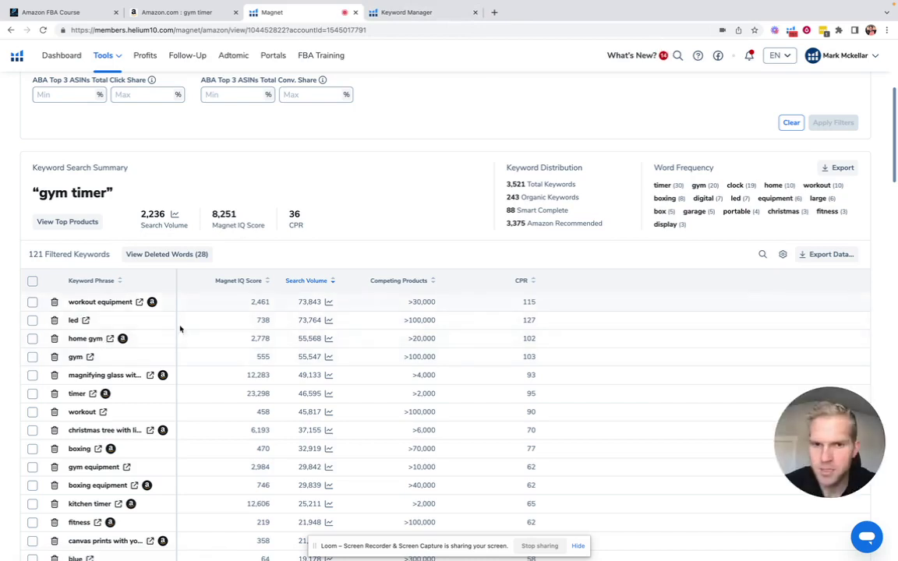
pyautogui.scroll(-1, 217, 337)
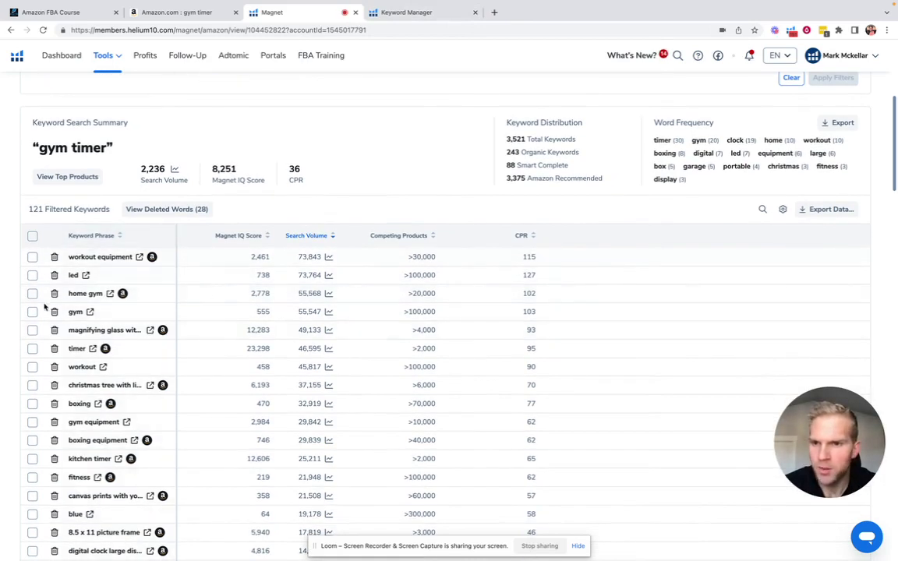
pyautogui.scroll(-1, 90, 326)
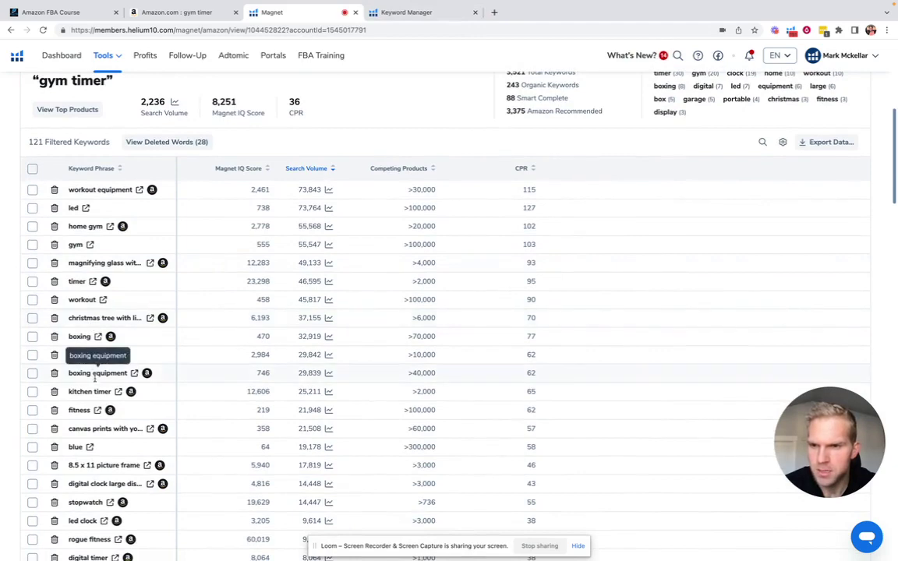
pyautogui.scroll(-1, 92, 396)
pyautogui.scroll(-1, 92, 395)
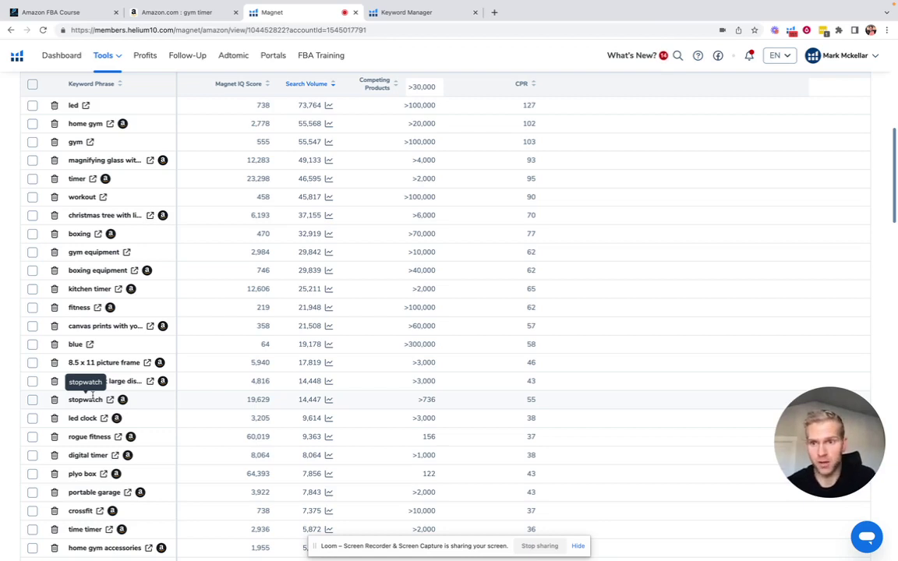
pyautogui.scroll(-1, 94, 394)
pyautogui.scroll(-1, 106, 475)
pyautogui.scroll(-3, 108, 475)
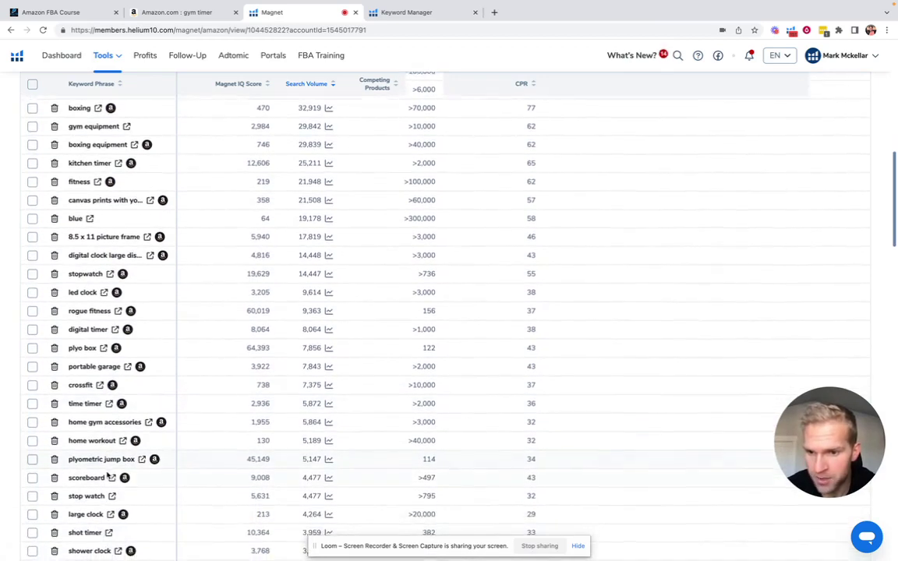
pyautogui.scroll(-3, 109, 474)
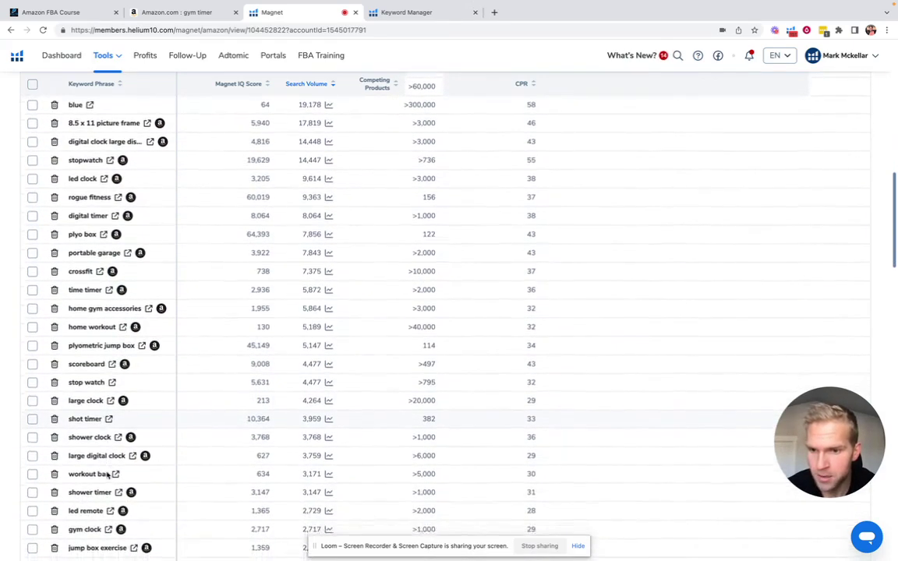
pyautogui.scroll(-4, 108, 475)
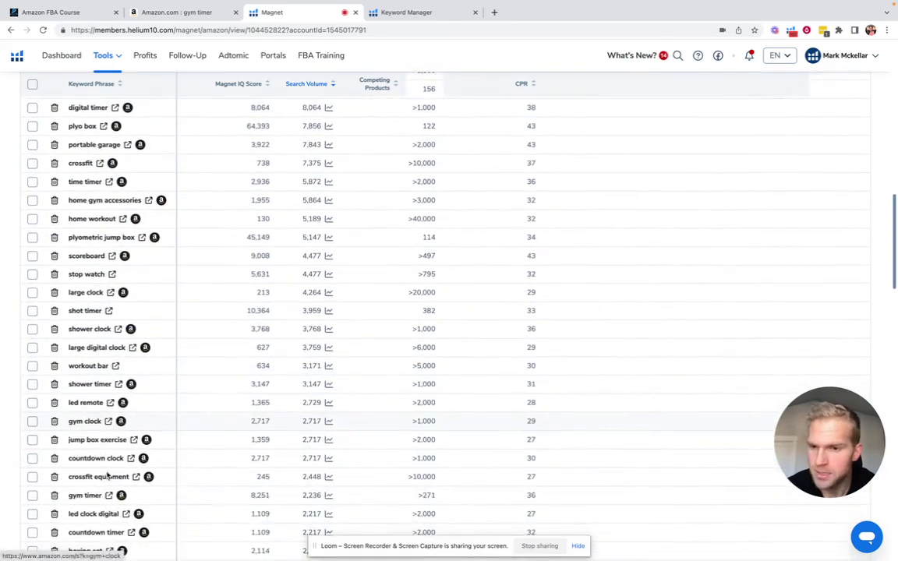
pyautogui.scroll(-1, 107, 475)
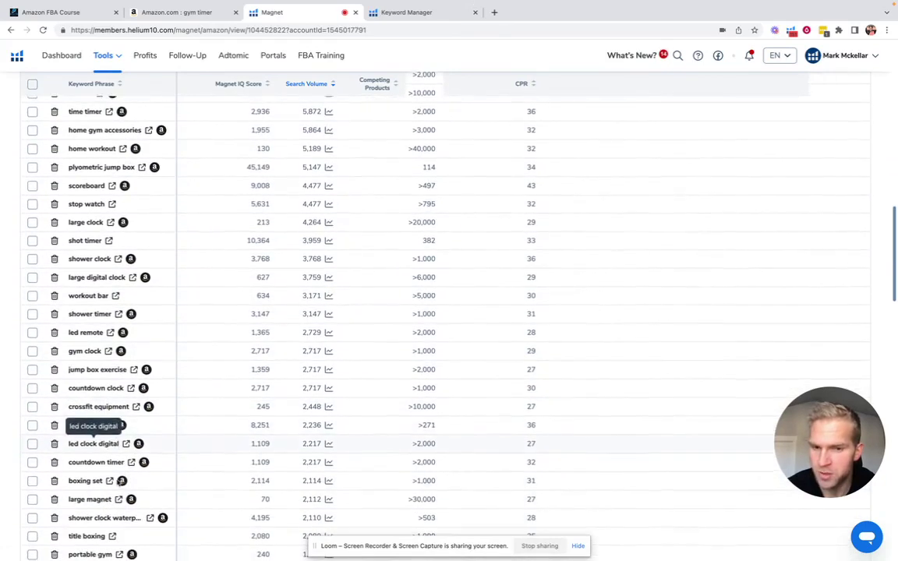
pyautogui.moveTo(145, 463)
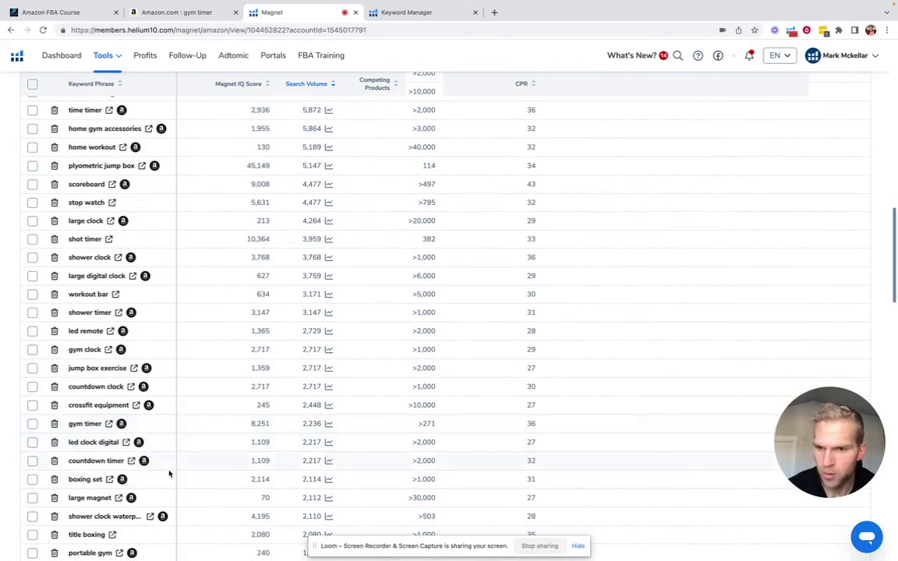
# Browse Amazon's countdown timer results, then return to Magnet's countdown timer row (2,217 searches, 2,000+ competing products).
pyautogui.click(131, 461)
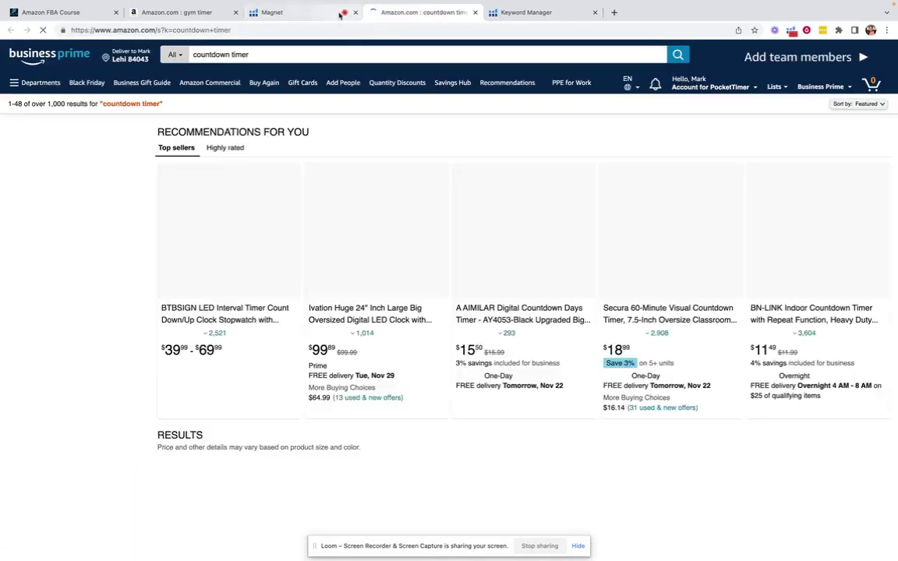
pyautogui.click(329, 13)
pyautogui.scroll(-2, 206, 371)
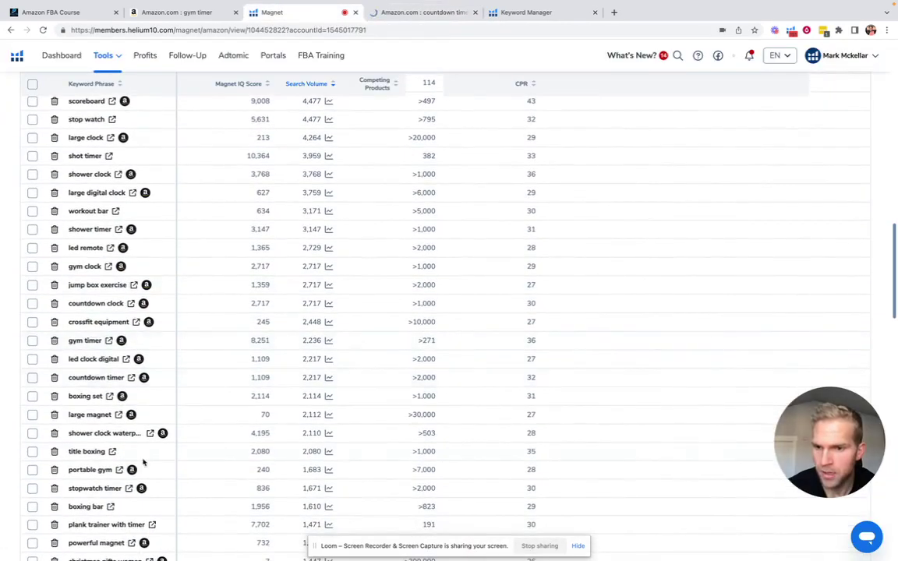
pyautogui.scroll(-2, 143, 463)
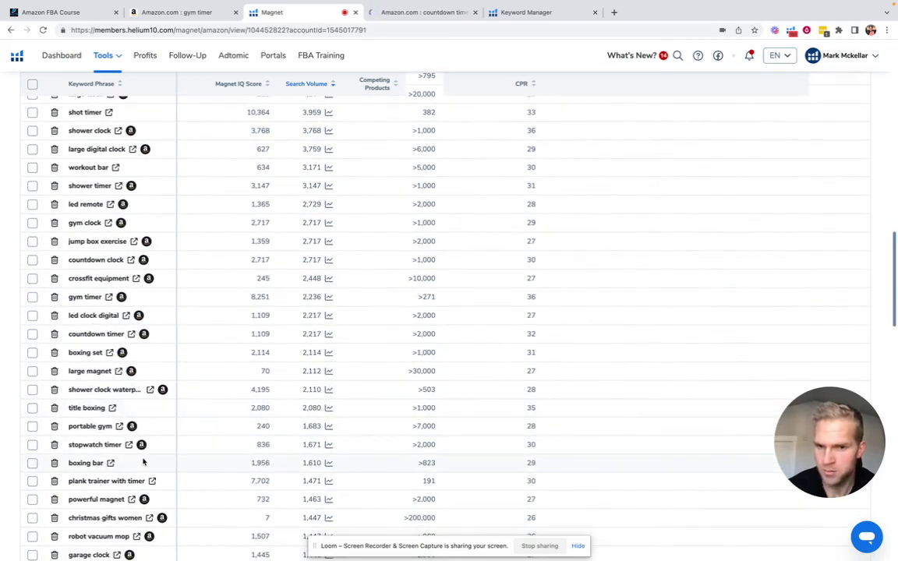
pyautogui.scroll(-1, 155, 456)
pyautogui.scroll(-4, 155, 456)
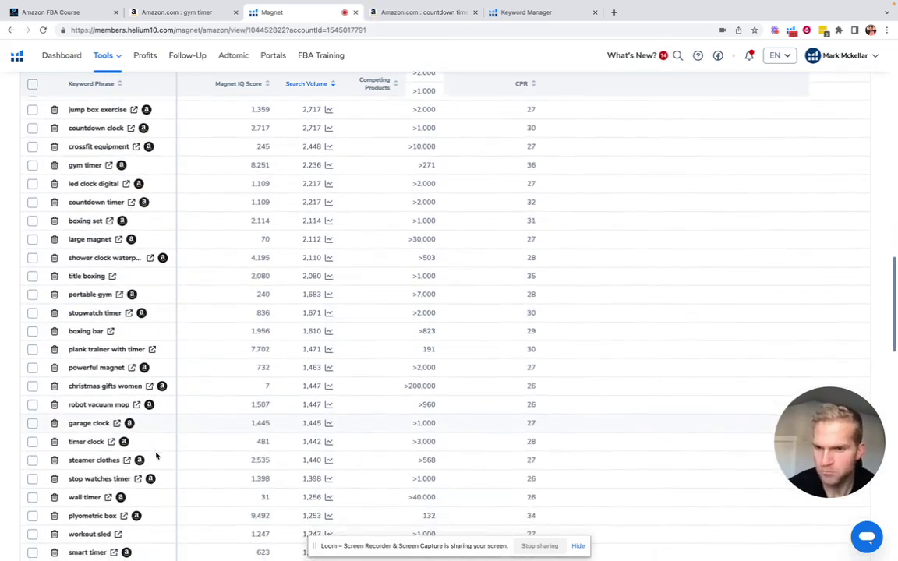
pyautogui.click(421, 12)
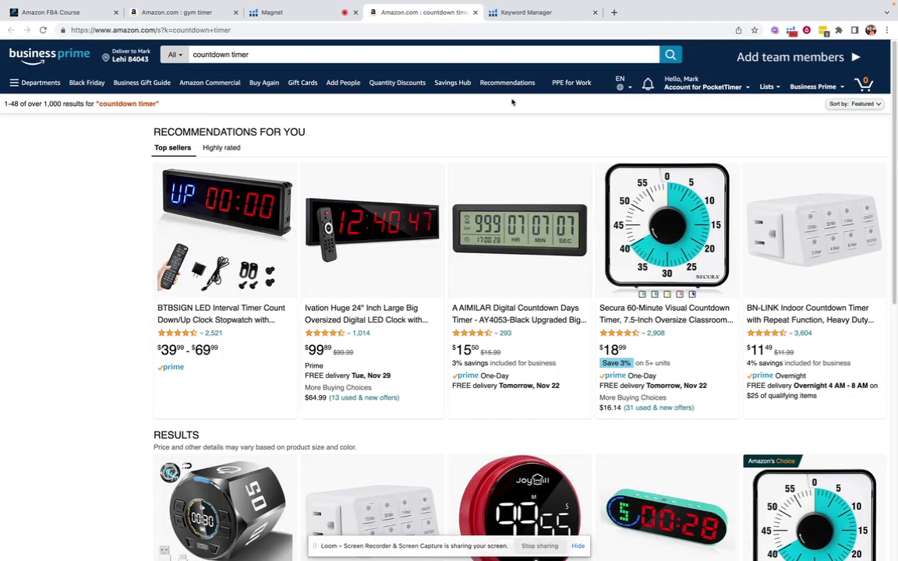
pyautogui.scroll(-10, 719, 521)
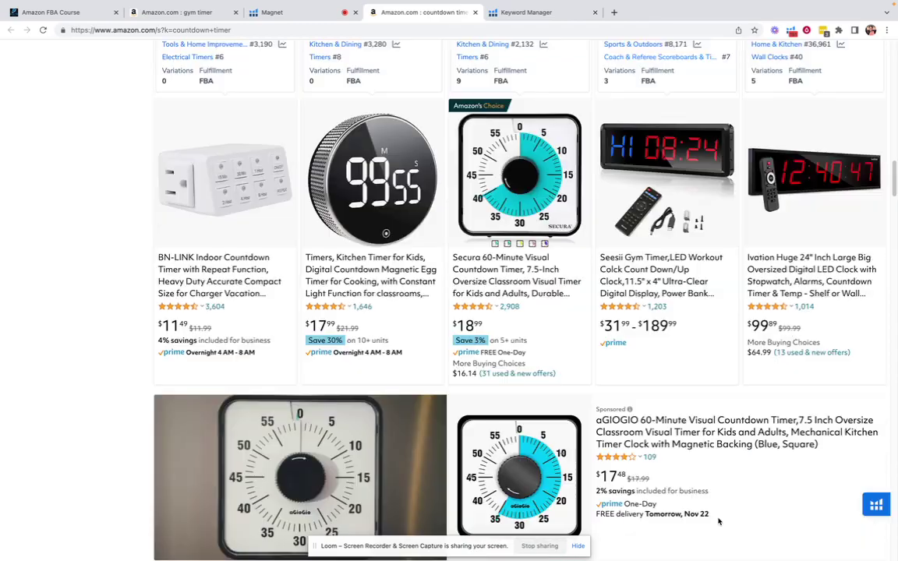
pyautogui.scroll(5, 605, 315)
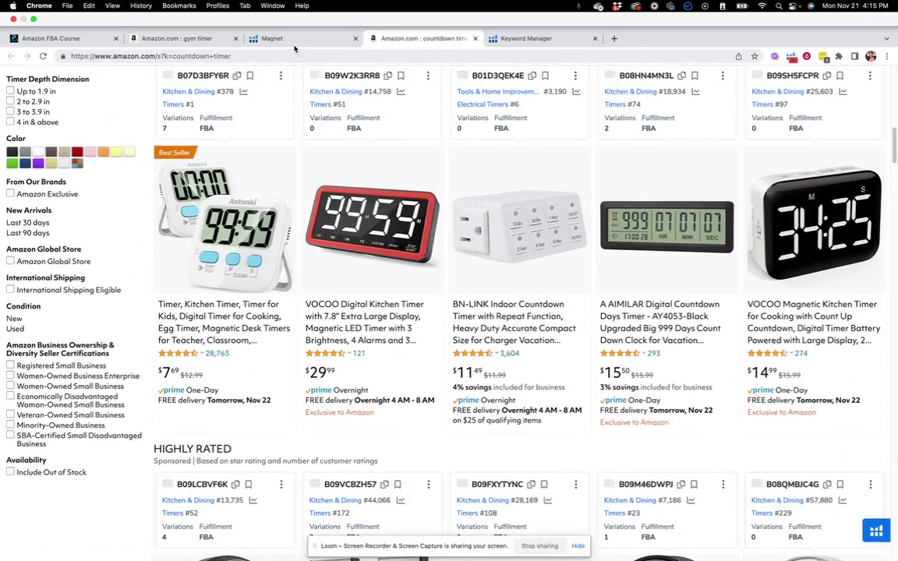
pyautogui.click(295, 39)
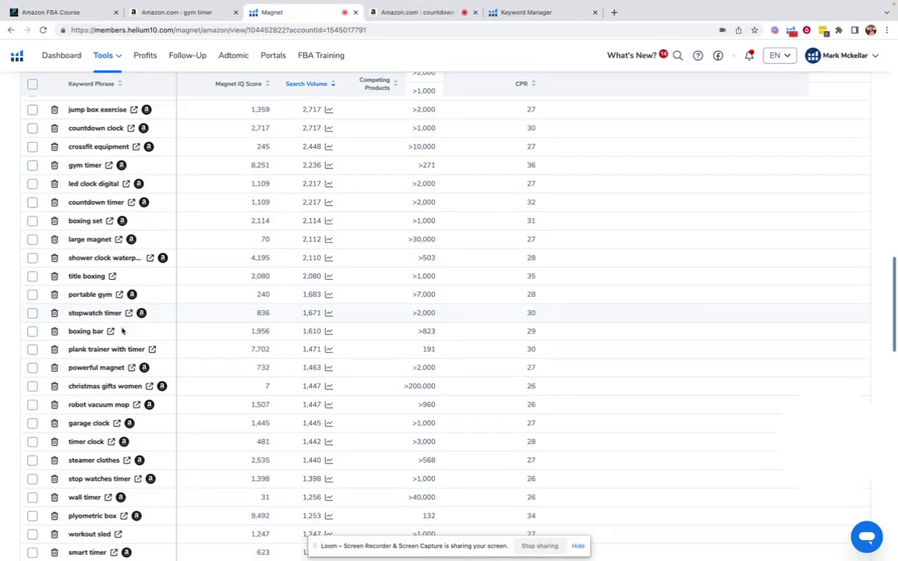
pyautogui.scroll(3, 139, 288)
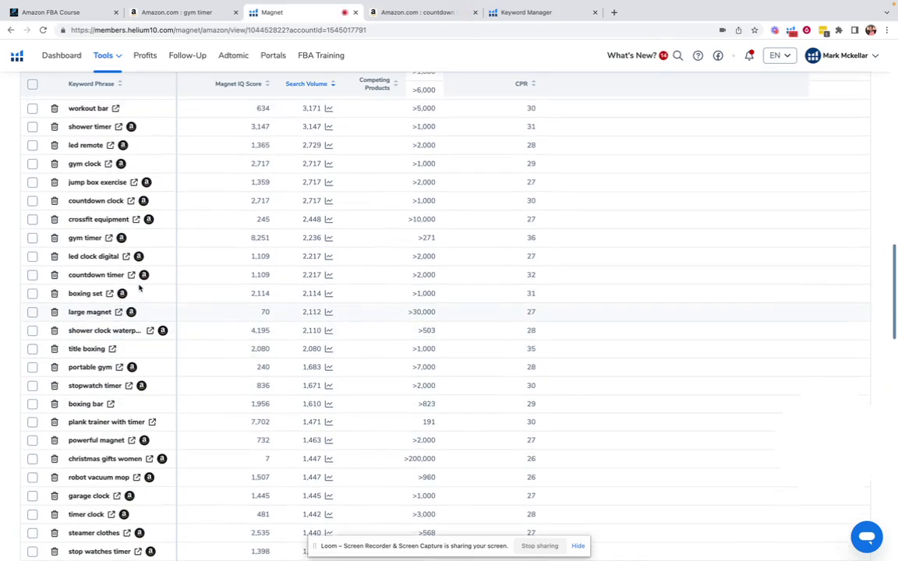
pyautogui.scroll(1, 139, 287)
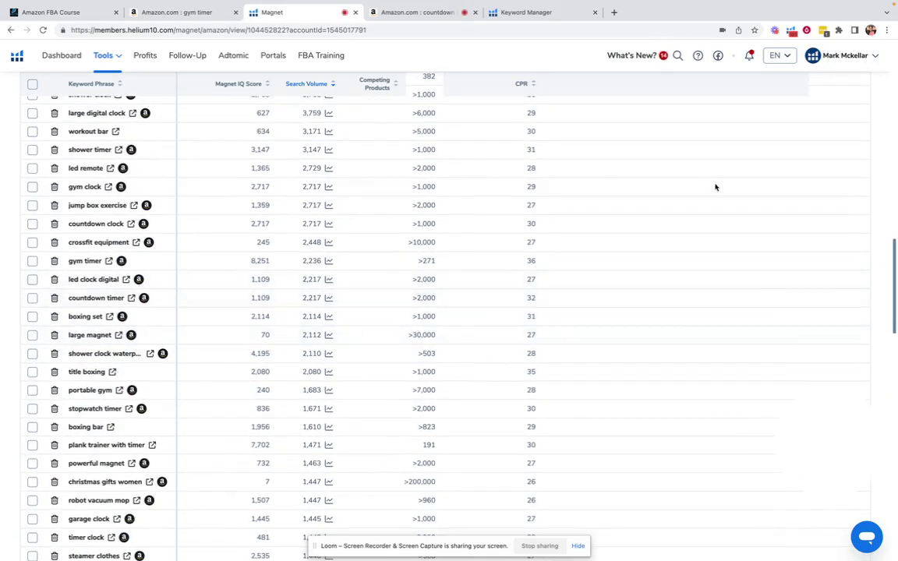
pyautogui.scroll(-5, 530, 328)
pyautogui.scroll(-1, 188, 495)
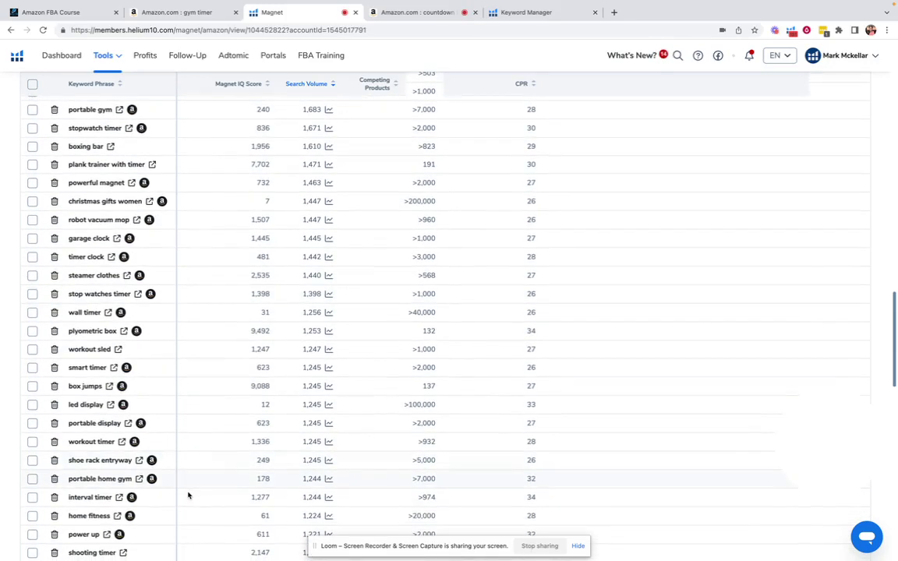
pyautogui.scroll(-3, 168, 466)
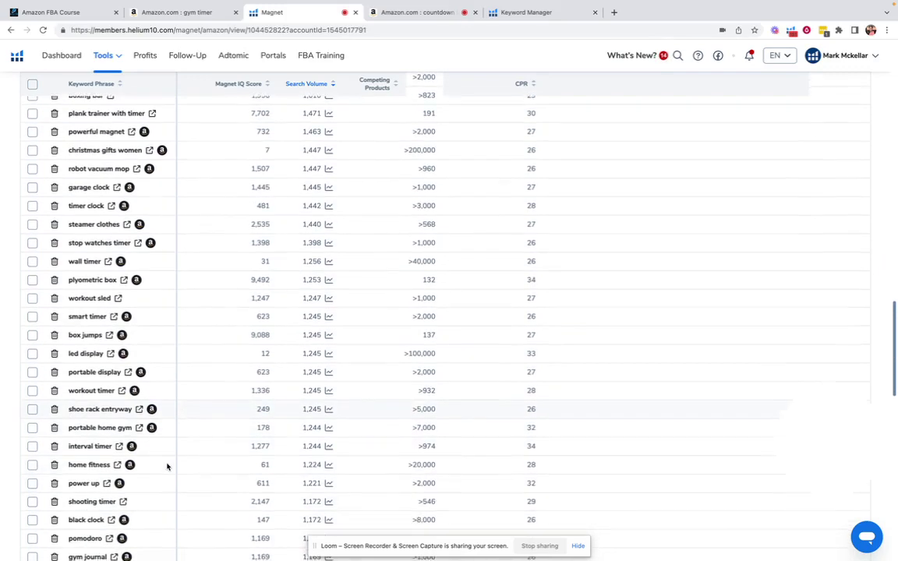
pyautogui.scroll(-1, 167, 466)
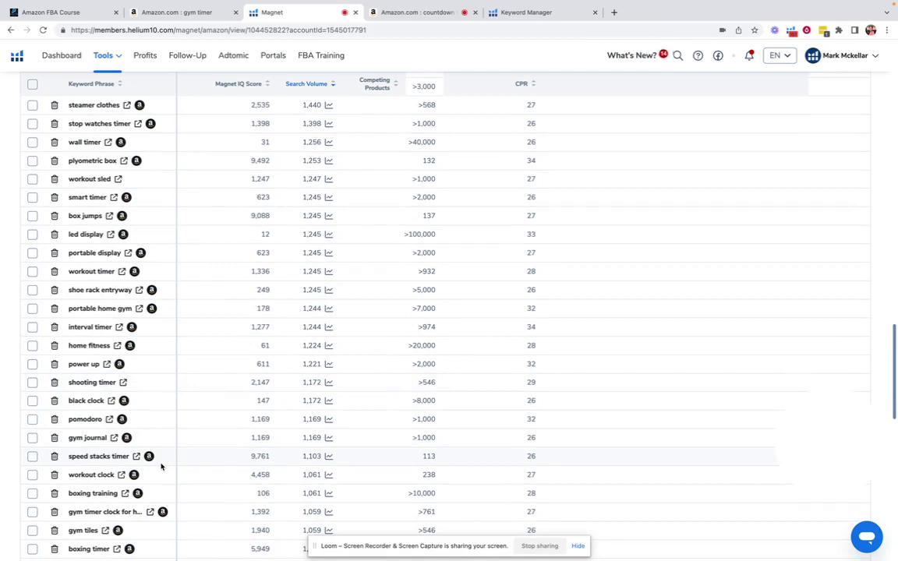
pyautogui.scroll(-3, 162, 466)
pyautogui.scroll(5, 161, 467)
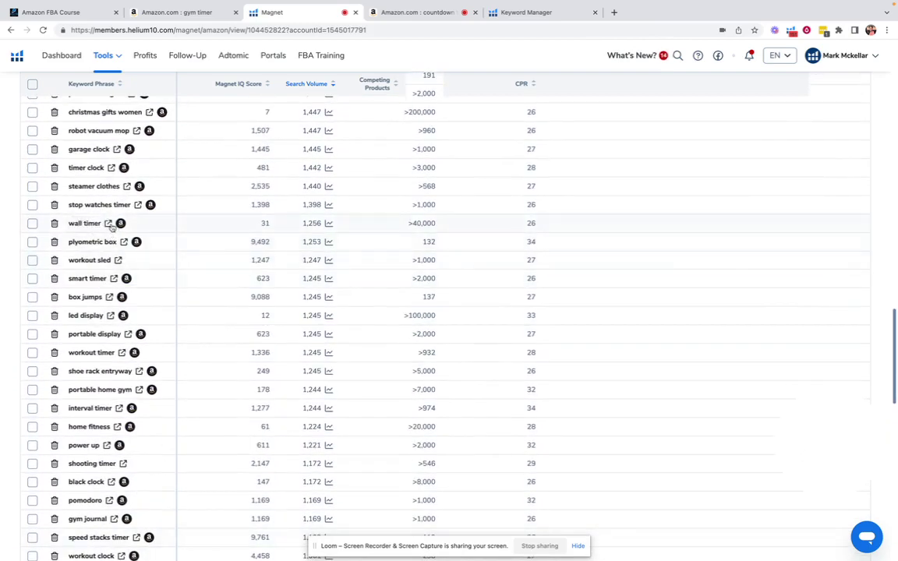
pyautogui.scroll(2, 111, 225)
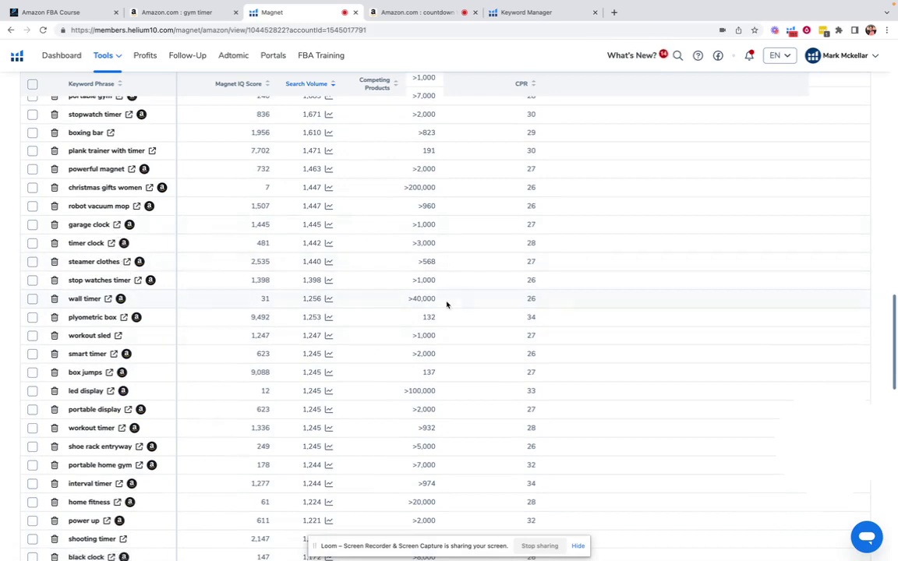
pyautogui.scroll(4, 348, 324)
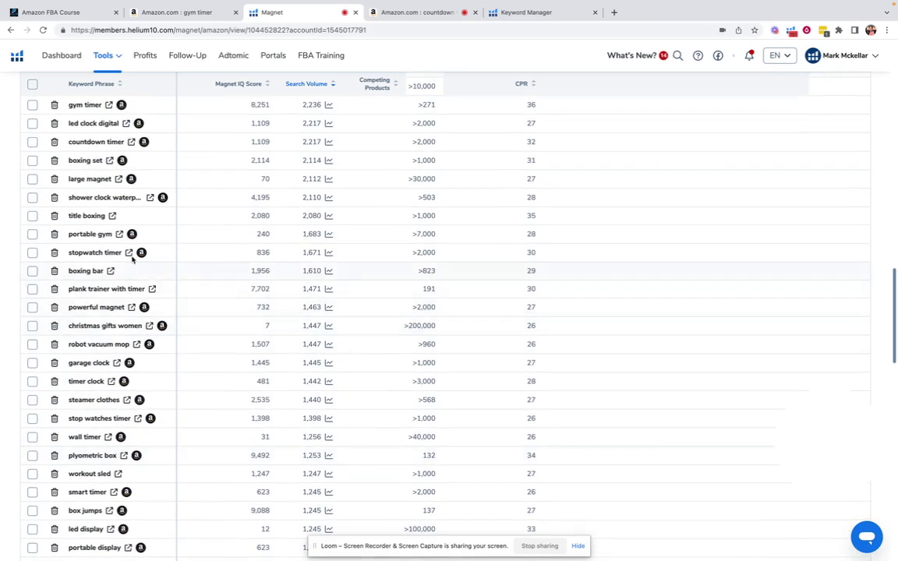
pyautogui.scroll(3, 131, 259)
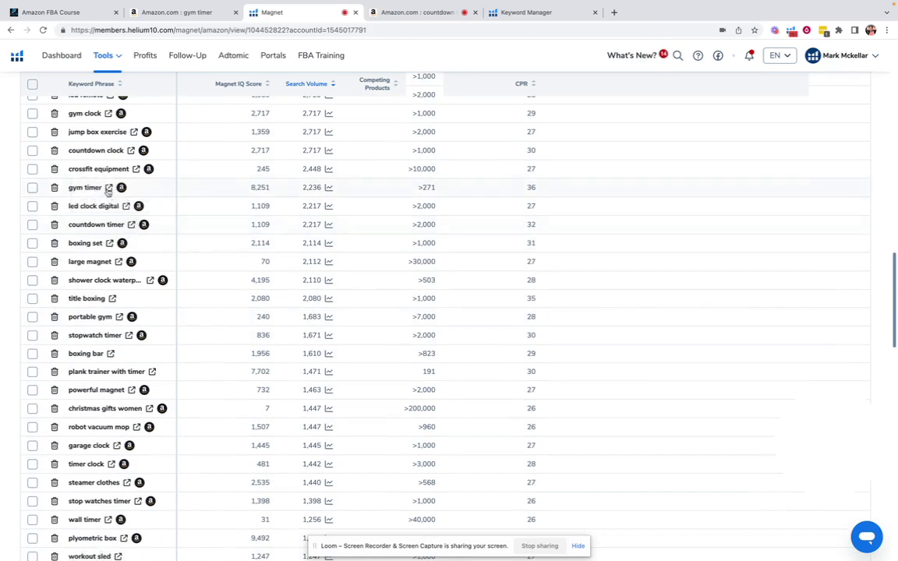
pyautogui.scroll(1, 130, 156)
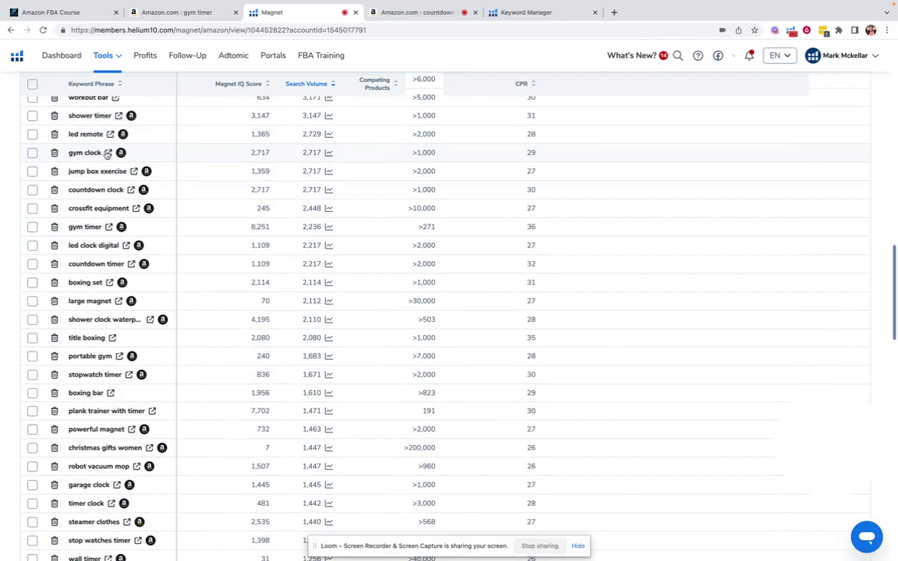
# Browse Amazon's gym clock results, including Amazon's Choice picks like the $39.99 BTBSIGN interval timer.
pyautogui.click(109, 153)
pyautogui.scroll(-3, 585, 255)
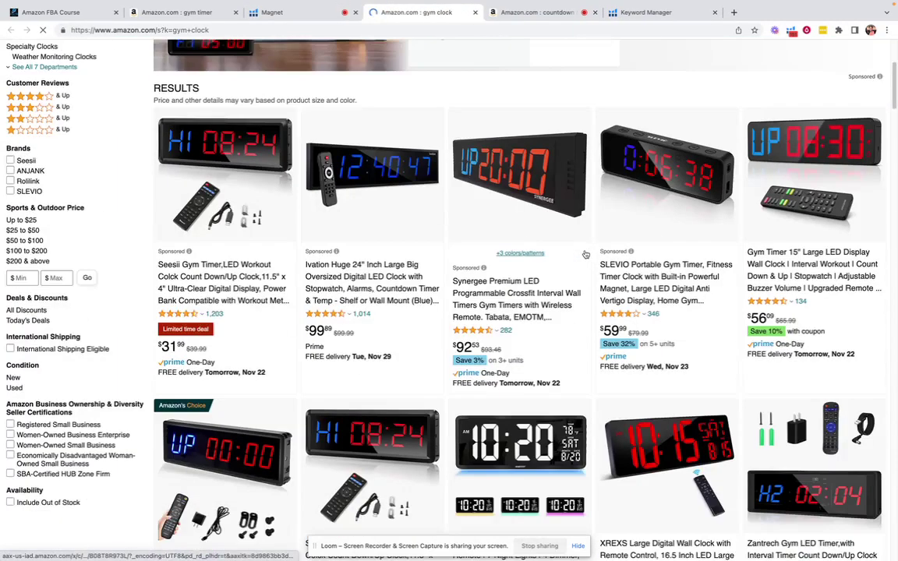
pyautogui.scroll(-7, 586, 255)
pyautogui.scroll(5, 582, 259)
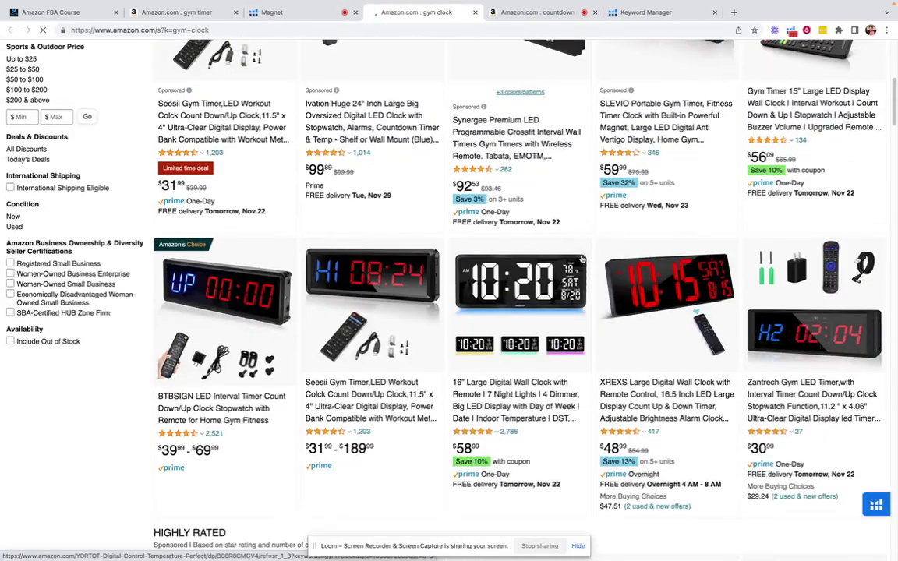
pyautogui.scroll(-3, 577, 259)
pyautogui.scroll(2, 577, 260)
pyautogui.scroll(-5, 724, 405)
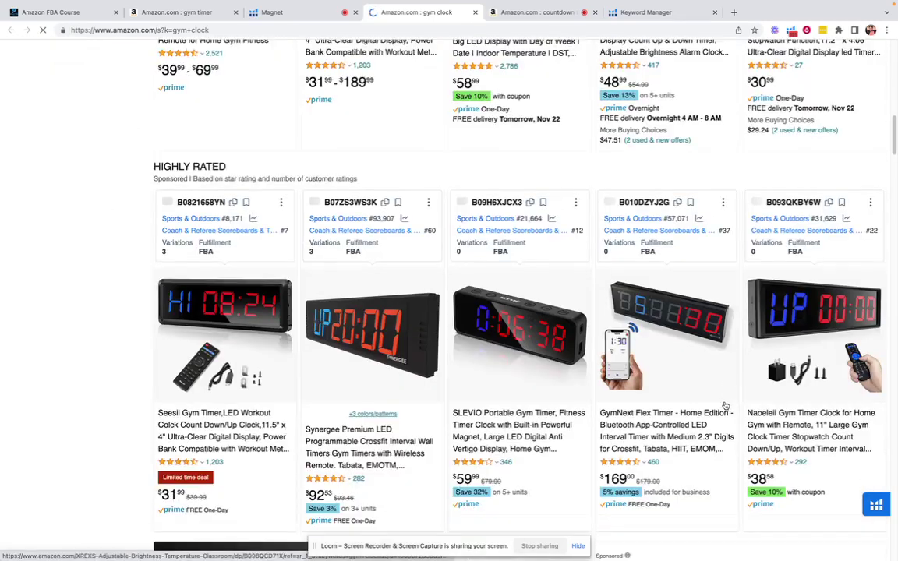
pyautogui.scroll(-5, 724, 405)
pyautogui.scroll(10, 716, 401)
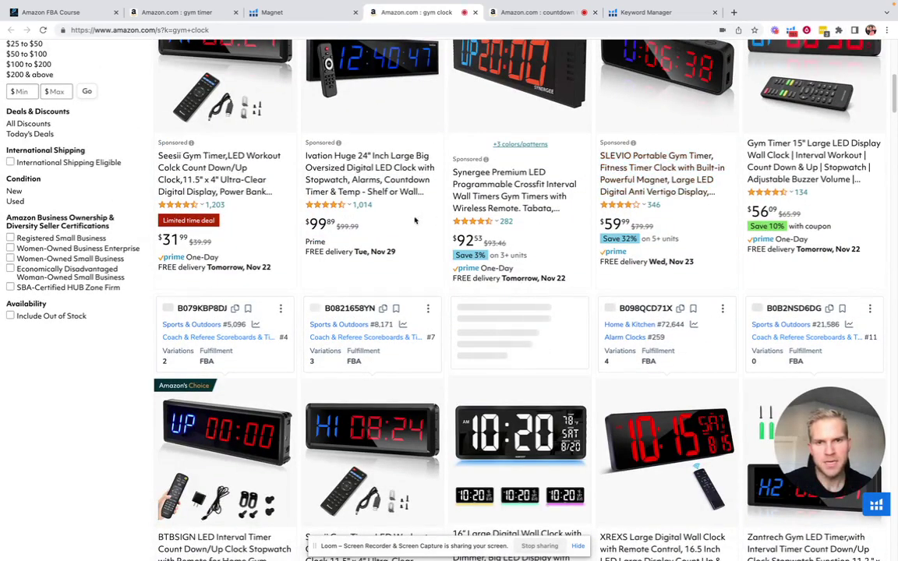
pyautogui.scroll(-2, 391, 313)
pyautogui.scroll(-2, 390, 313)
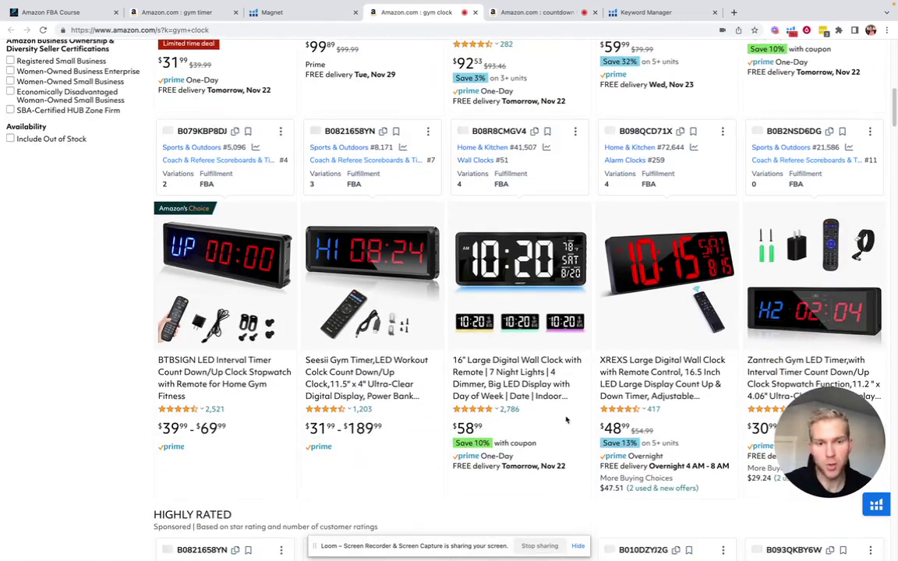
pyautogui.scroll(-4, 559, 400)
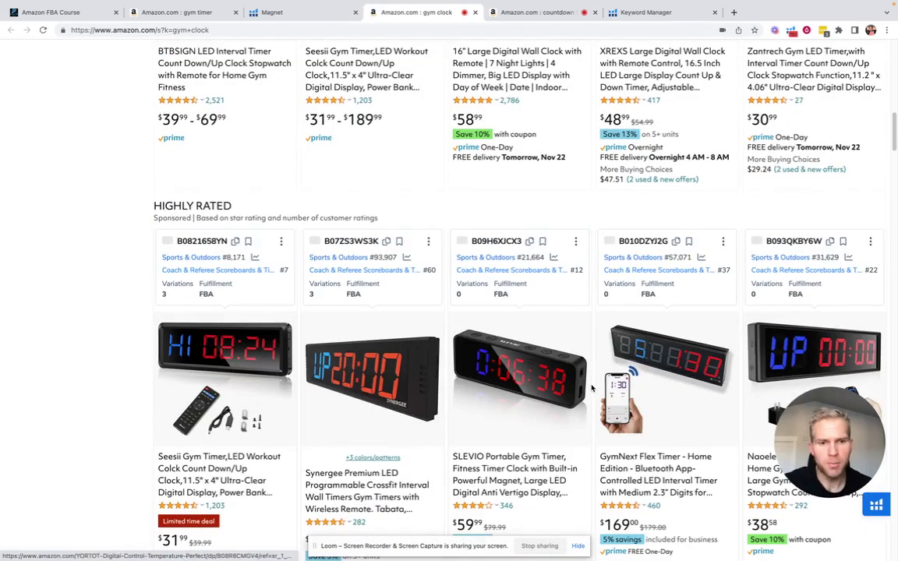
pyautogui.scroll(-2, 380, 518)
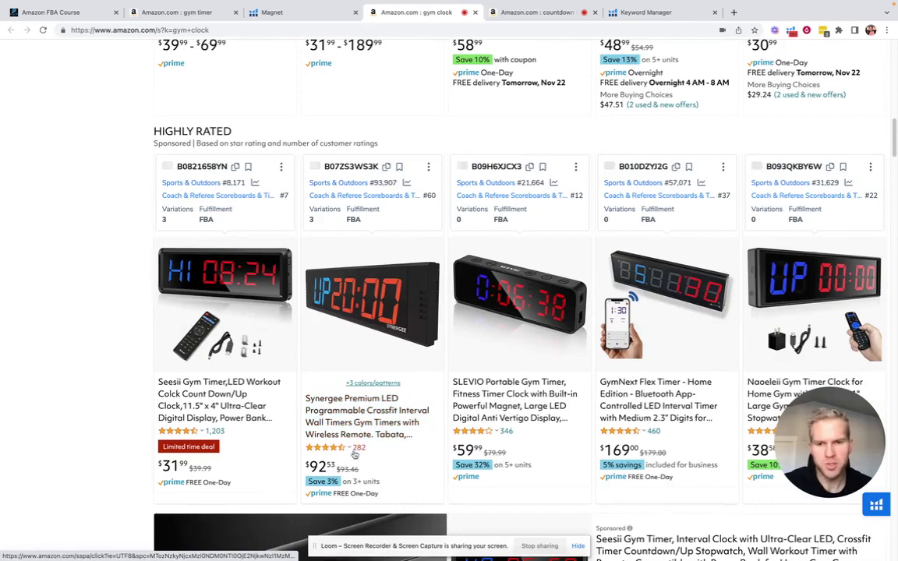
pyautogui.scroll(-3, 657, 349)
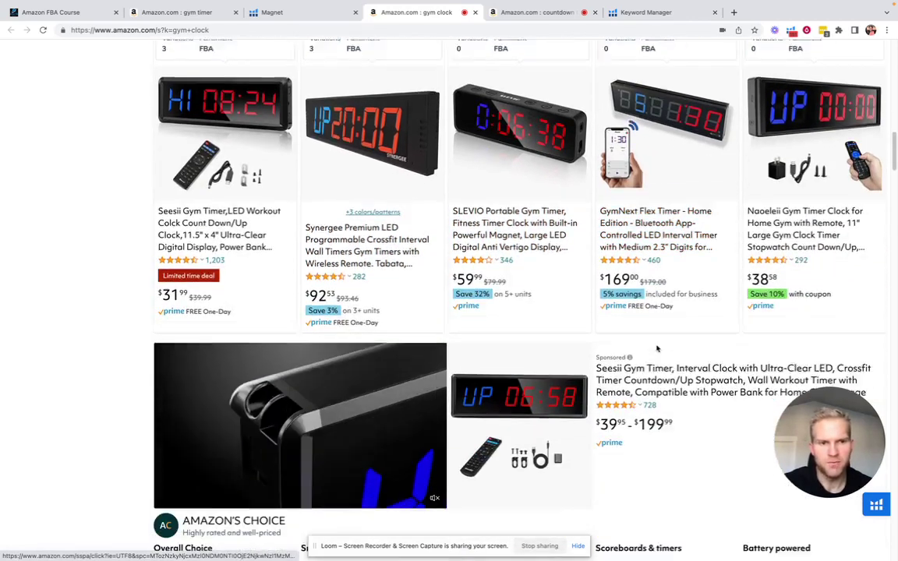
pyautogui.scroll(-5, 658, 349)
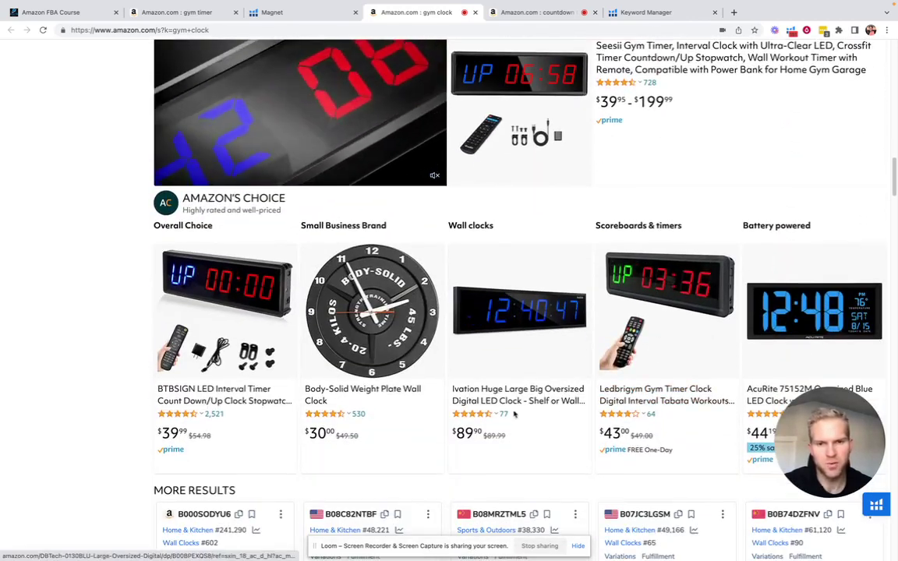
# Select all 117 filtered gym timer keywords in Magnet and add them to the Gym Timer list folder.
pyautogui.click(303, 14)
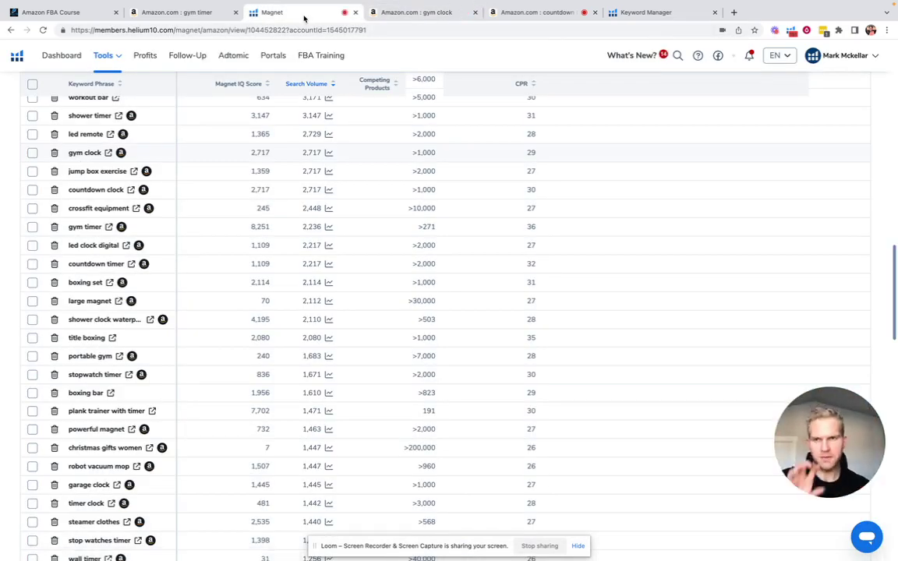
pyautogui.scroll(15, 247, 132)
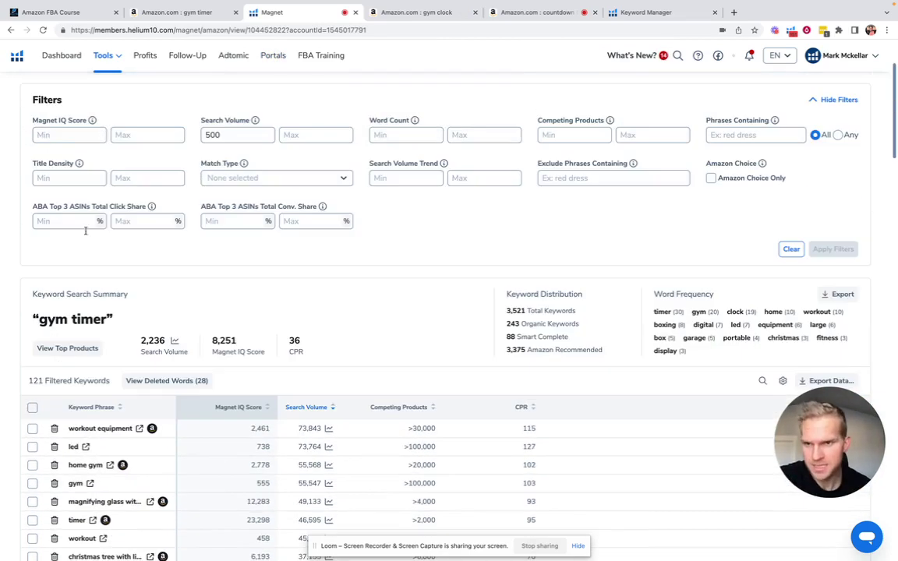
pyautogui.scroll(-2, 29, 311)
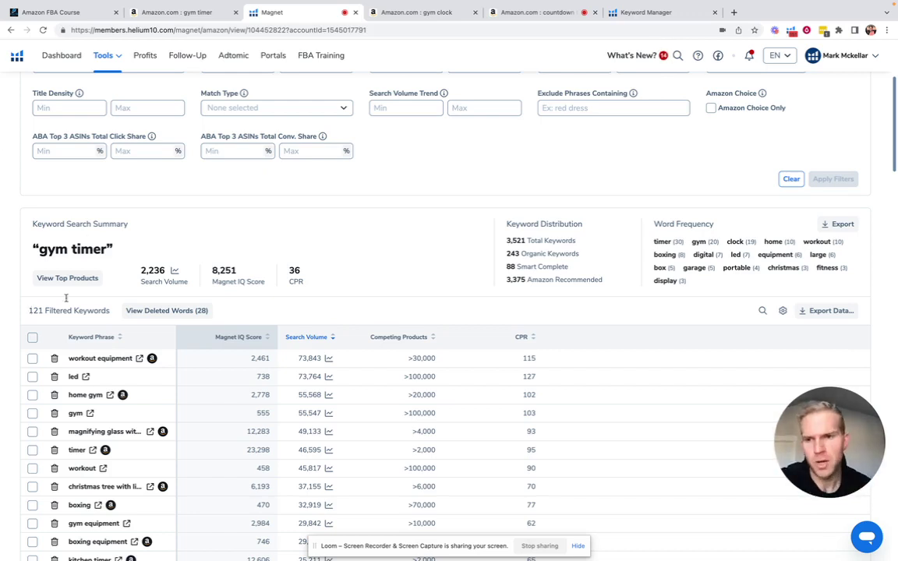
pyautogui.click(33, 338)
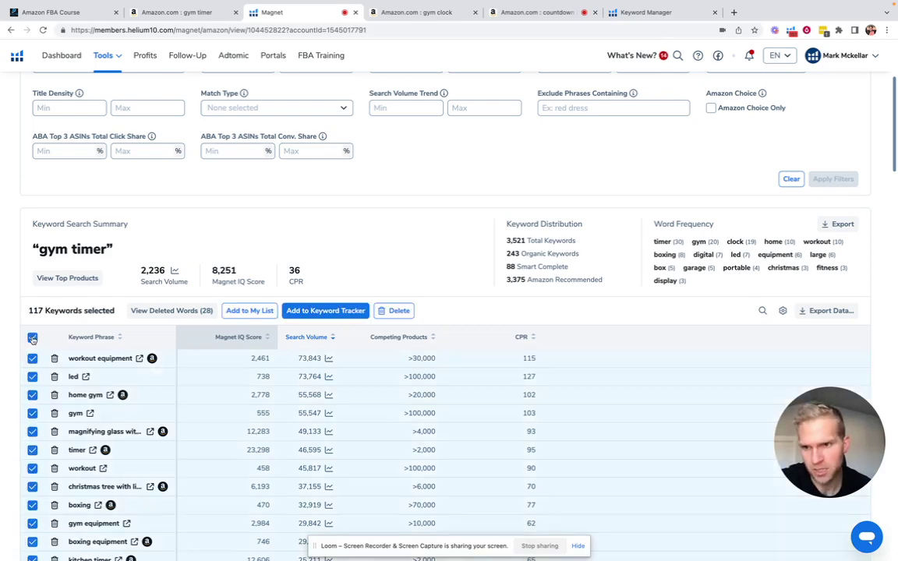
pyautogui.click(262, 312)
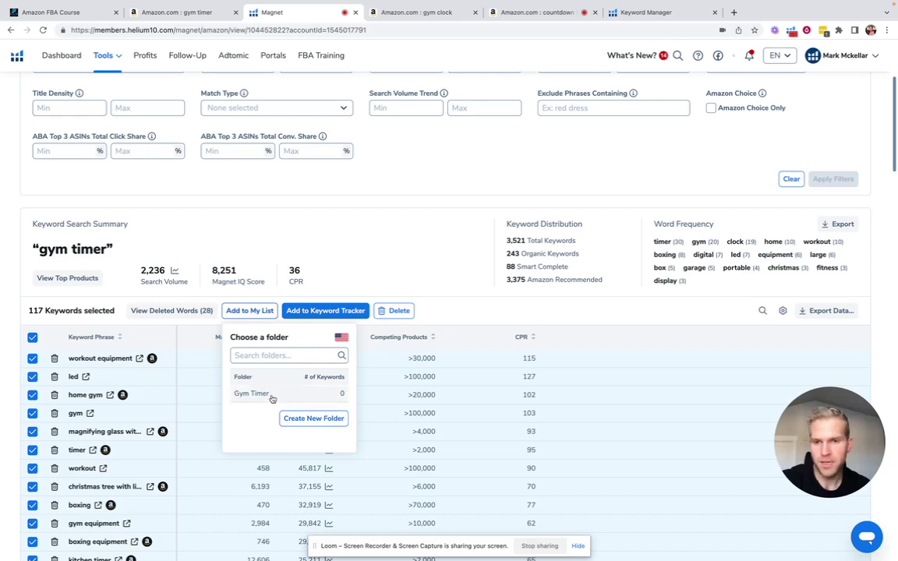
pyautogui.click(271, 395)
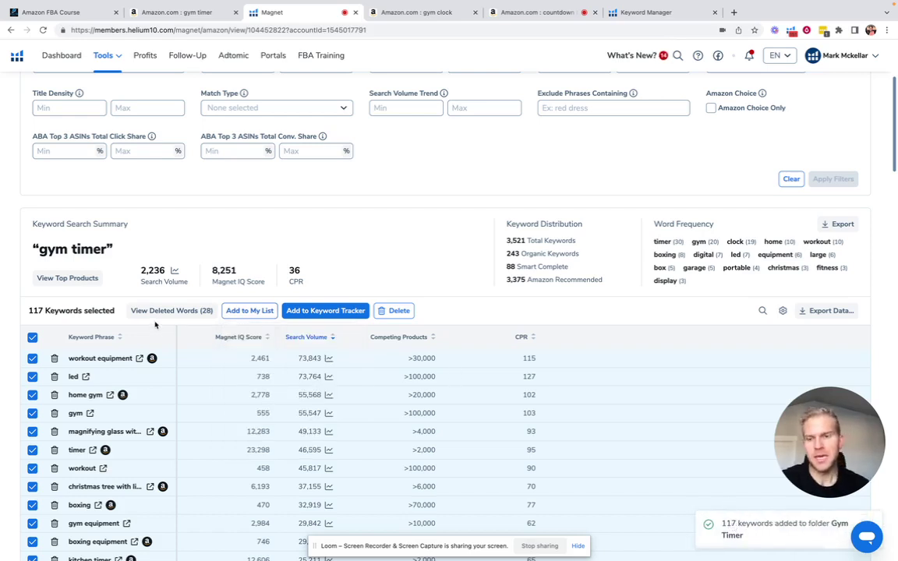
pyautogui.scroll(2, 155, 323)
pyautogui.scroll(-2, 155, 323)
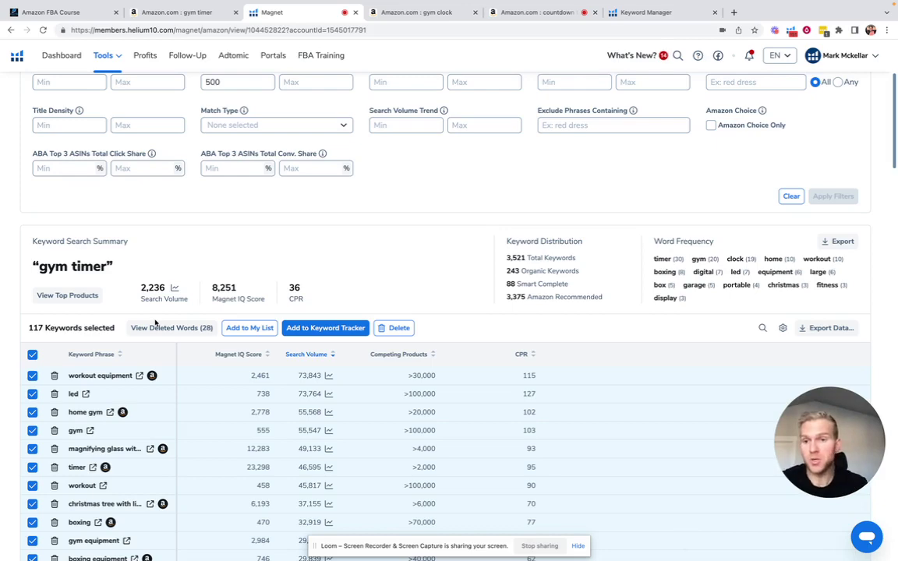
pyautogui.scroll(2, 130, 344)
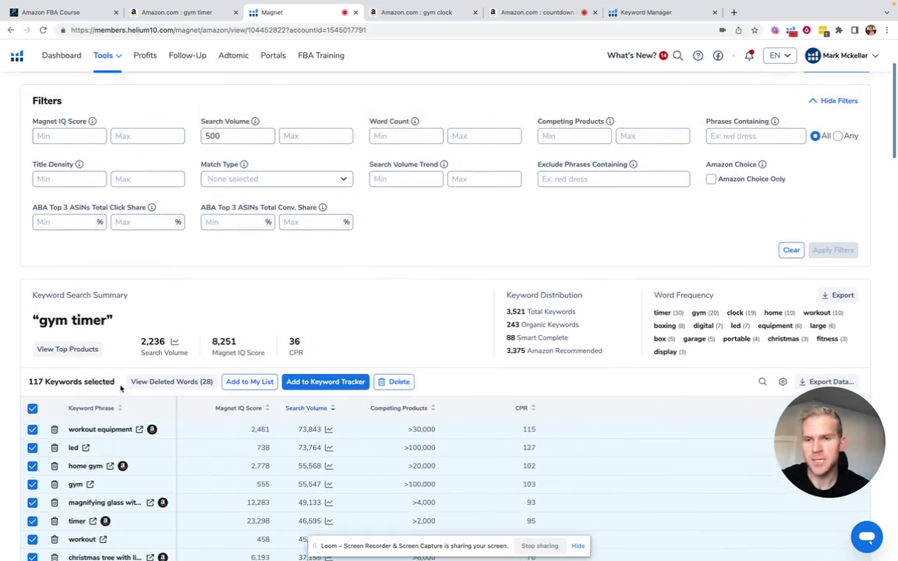
pyautogui.scroll(4, 119, 385)
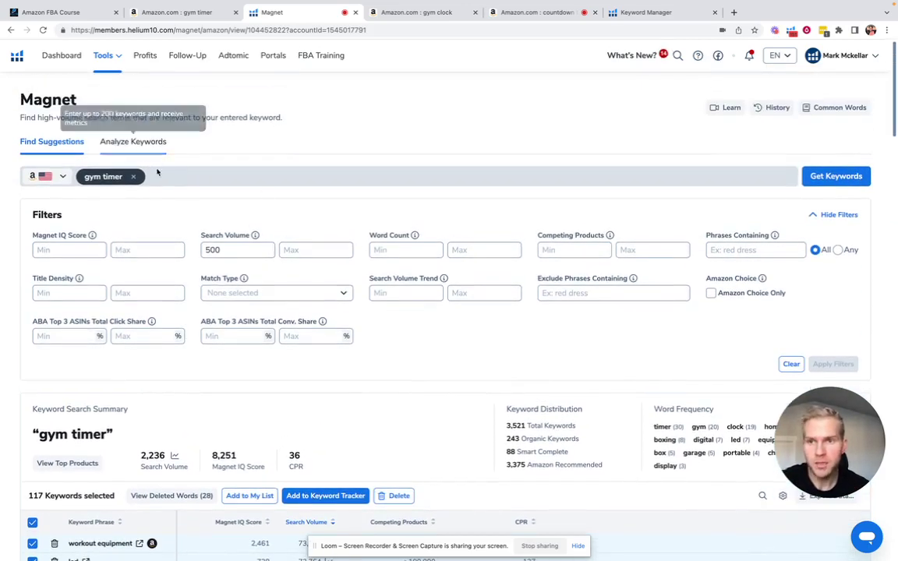
# Replace the gym timer seed keyword with gym clock and run the search.
pyautogui.click(134, 178)
pyautogui.write('gym clo')
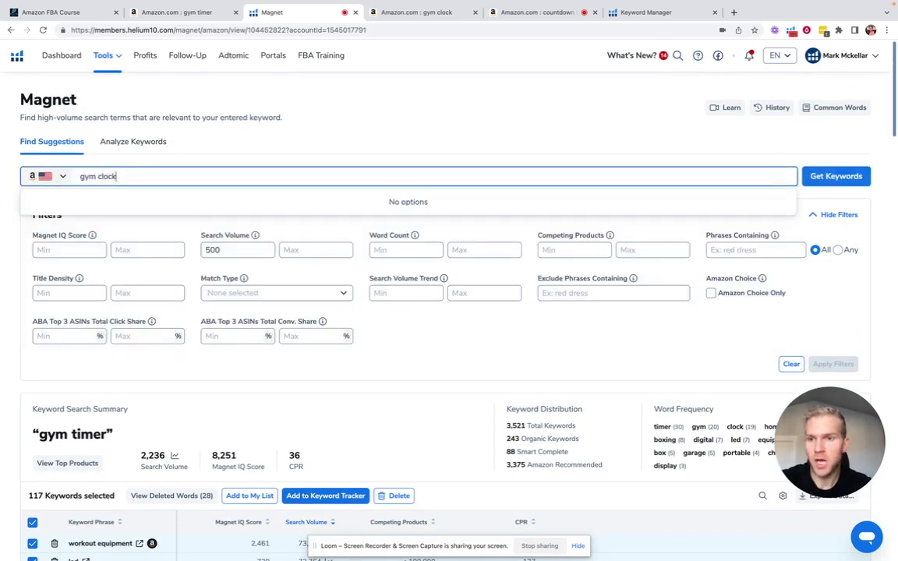
pyautogui.write('ck')
pyautogui.press('Return')
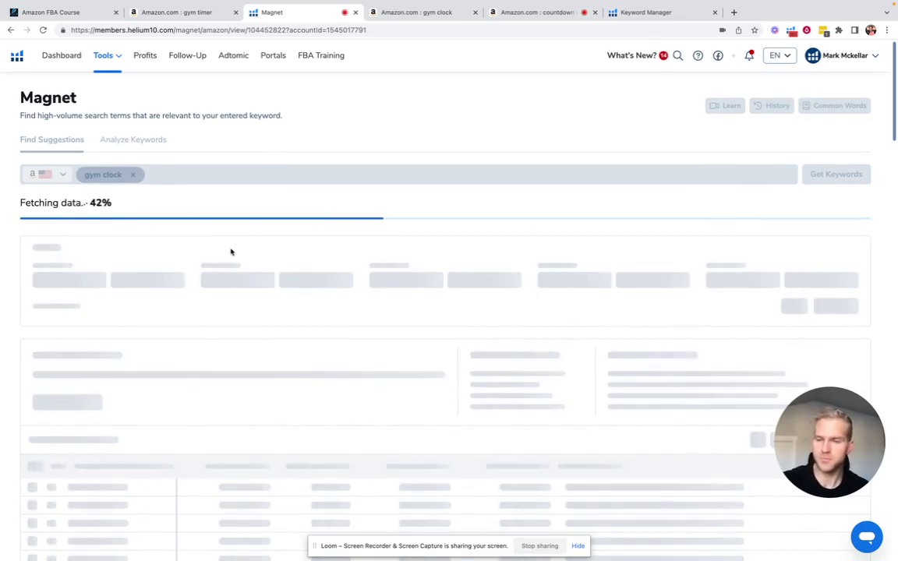
pyautogui.scroll(-1, 231, 252)
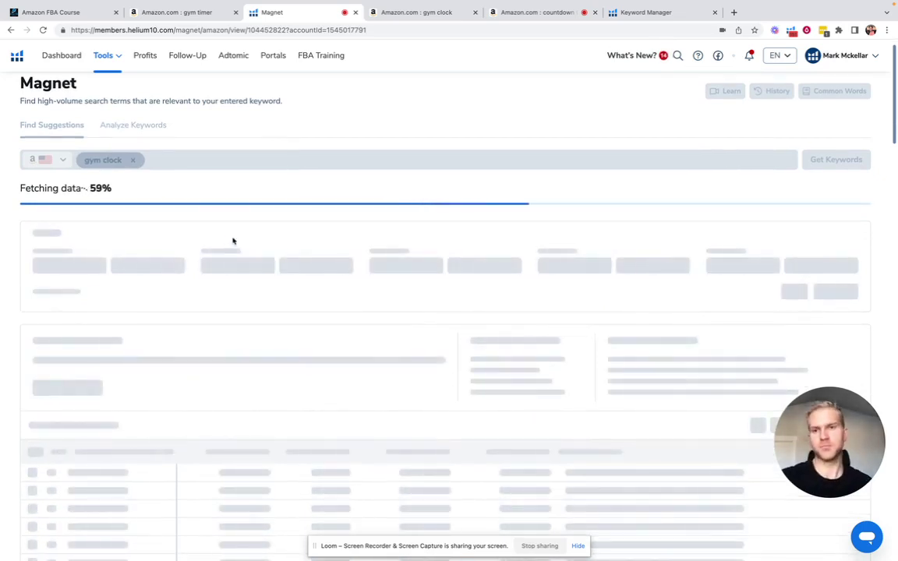
pyautogui.moveTo(795, 392); pyautogui.dragTo(798, 231)
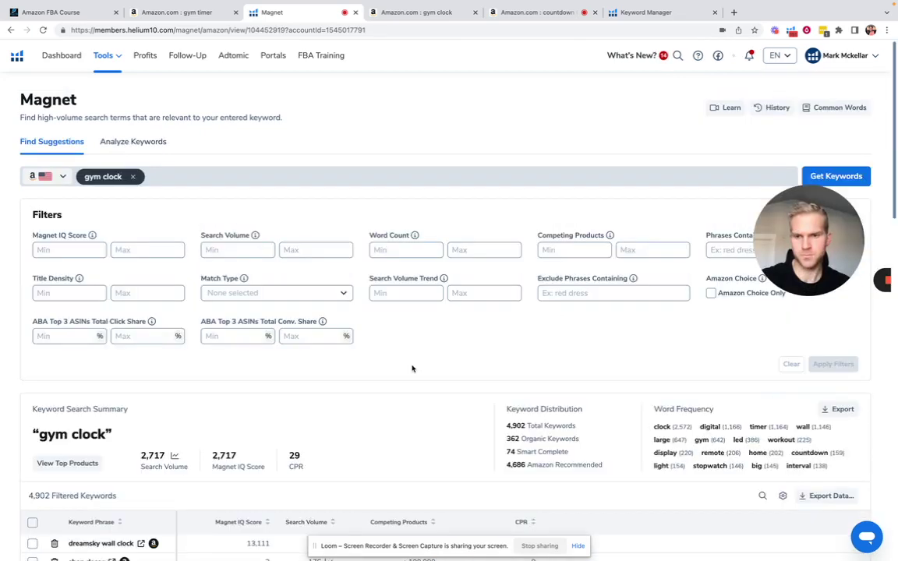
pyautogui.scroll(-2, 412, 368)
pyautogui.scroll(1, 26, 421)
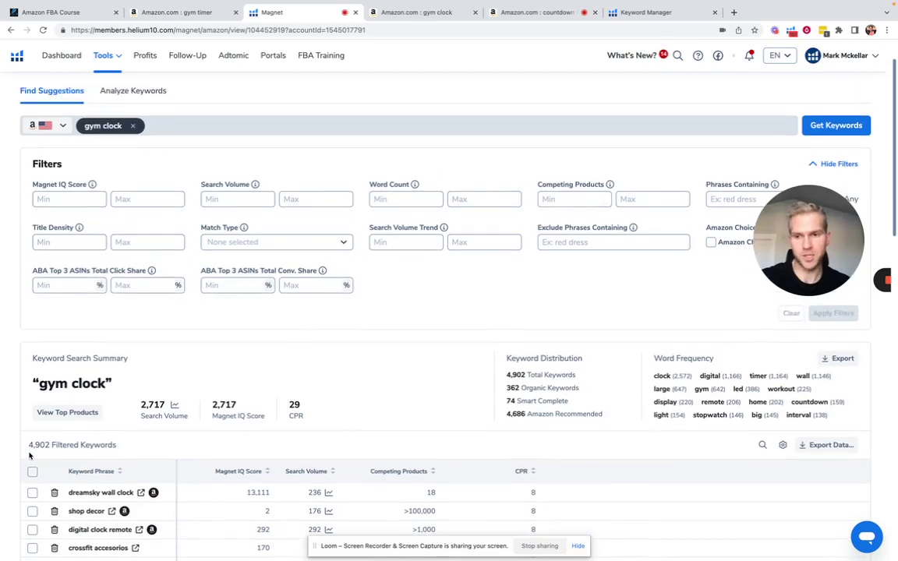
# Filter the gym clock results to a minimum search volume of 500, narrowing 4,902 keywords to 333.
pyautogui.click(385, 200)
pyautogui.click(222, 198)
pyautogui.write('500')
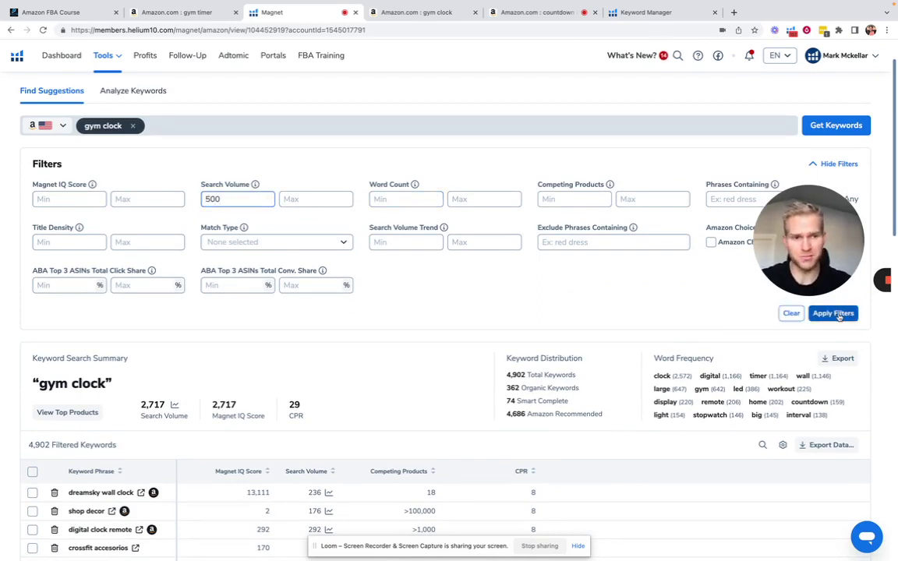
pyautogui.click(832, 313)
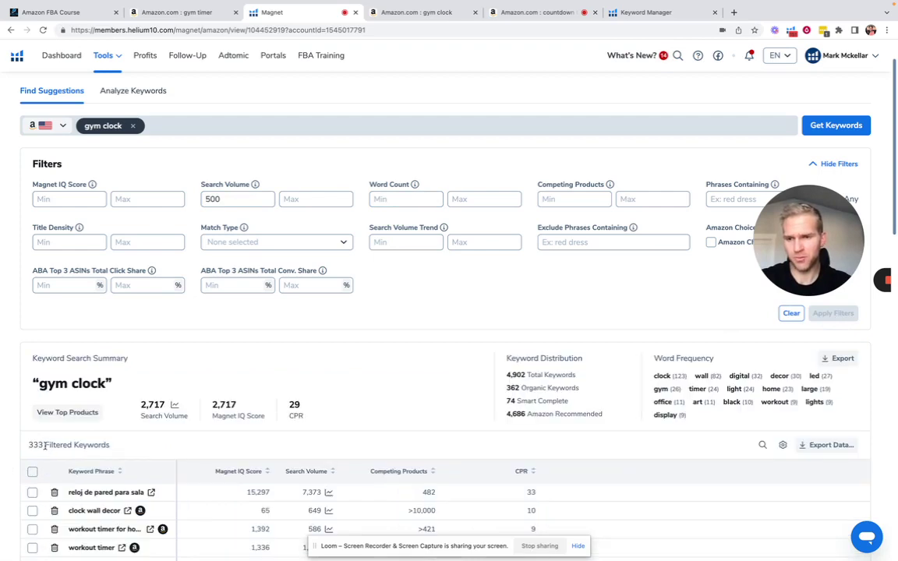
# Filter the gym clock keywords to phrases containing 'gym', leaving 23 results.
pyautogui.scroll(-2, 129, 440)
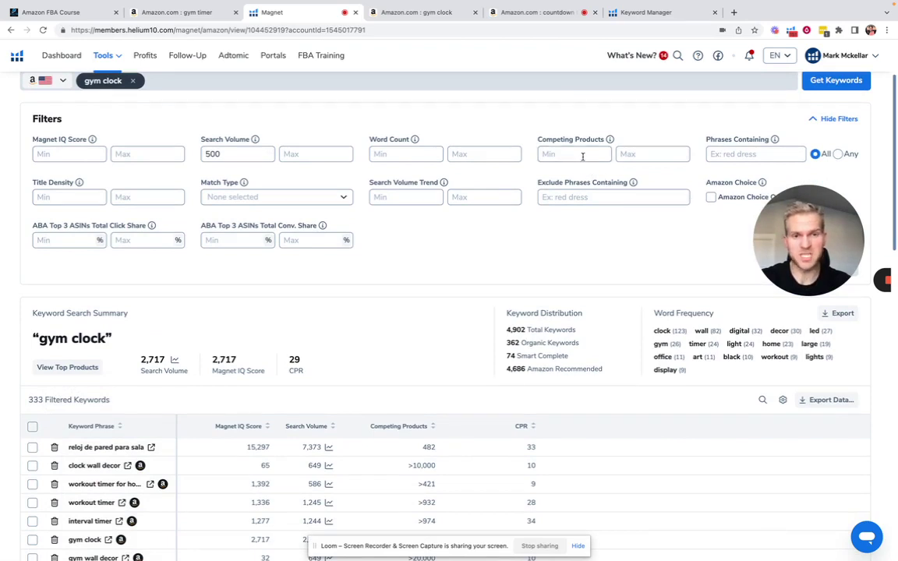
pyautogui.click(715, 154)
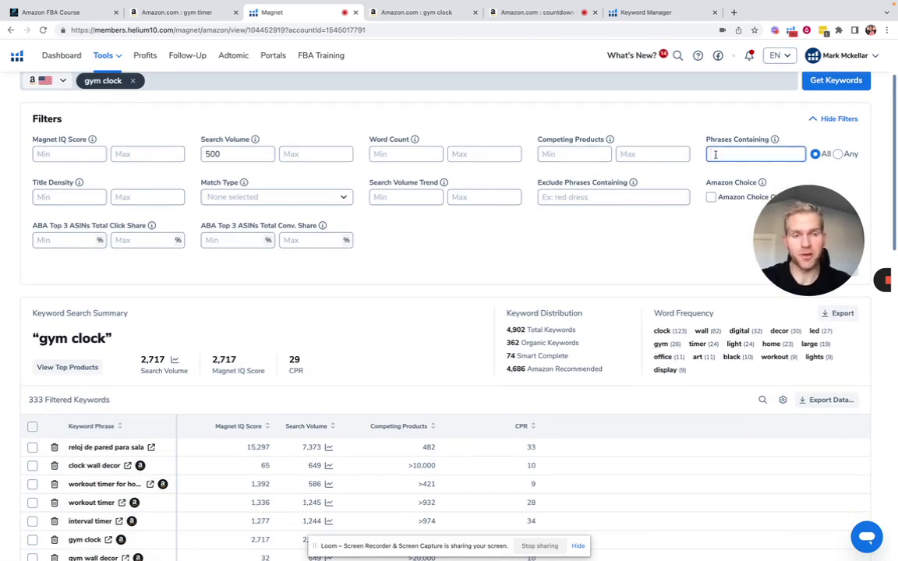
pyautogui.write('gym')
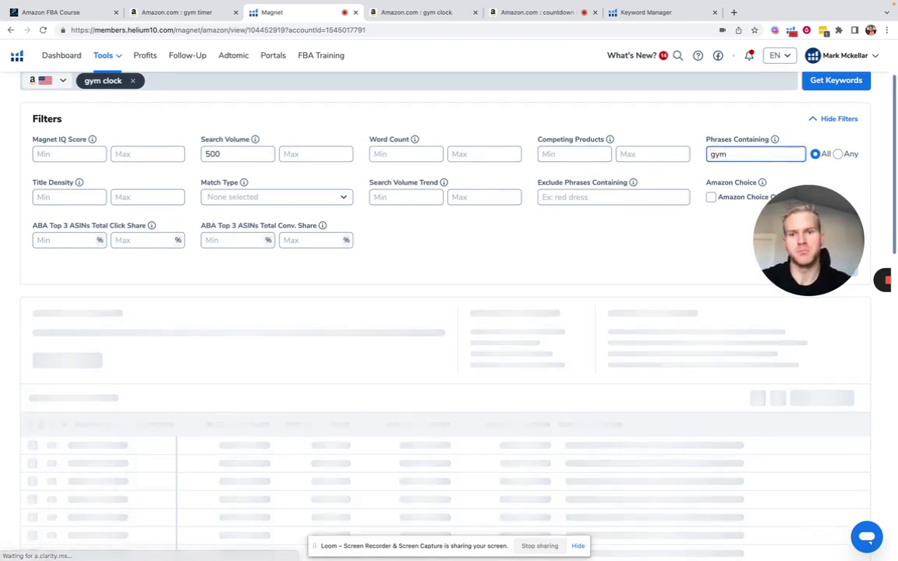
pyautogui.scroll(-10, 311, 265)
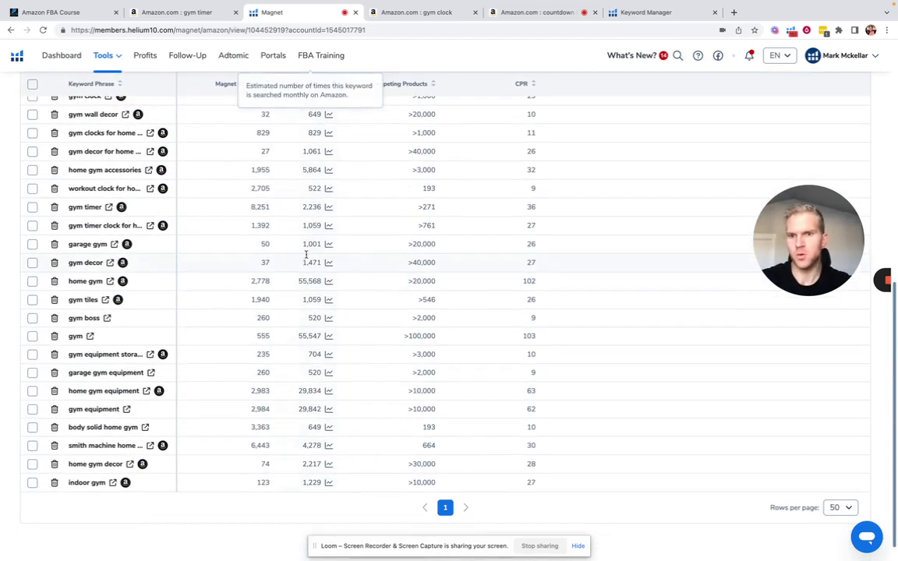
pyautogui.scroll(3, 194, 379)
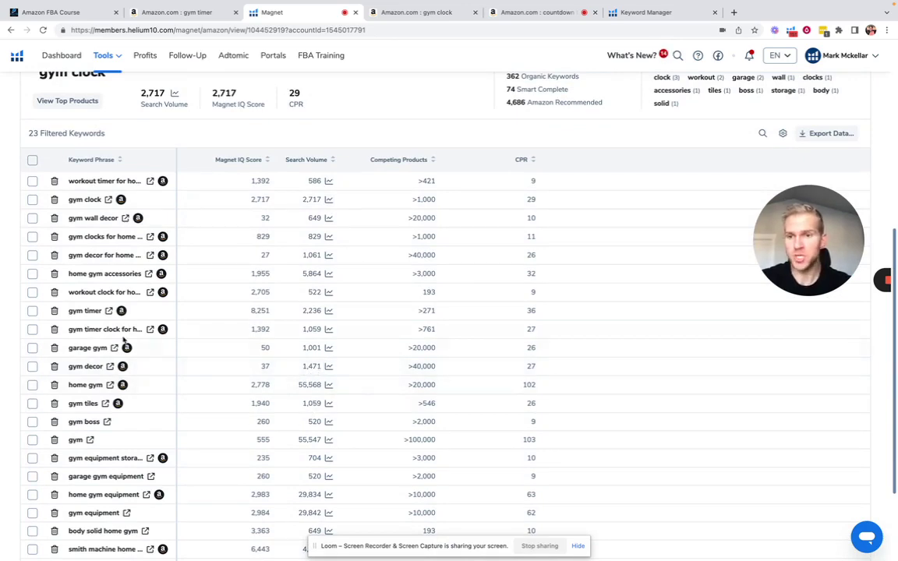
pyautogui.scroll(5, 93, 347)
# Select all 23 gym keywords and add them to the Gym Timer folder.
pyautogui.click(32, 432)
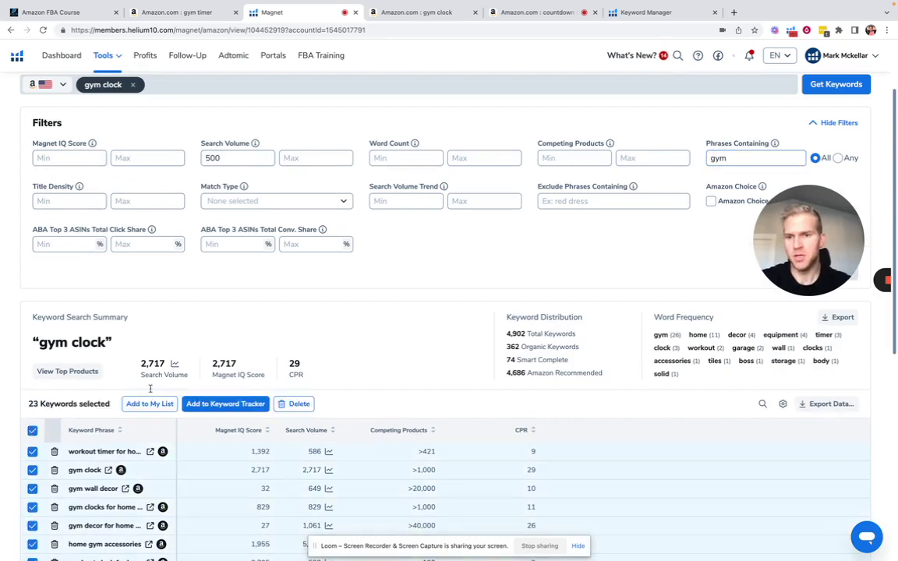
pyautogui.click(149, 404)
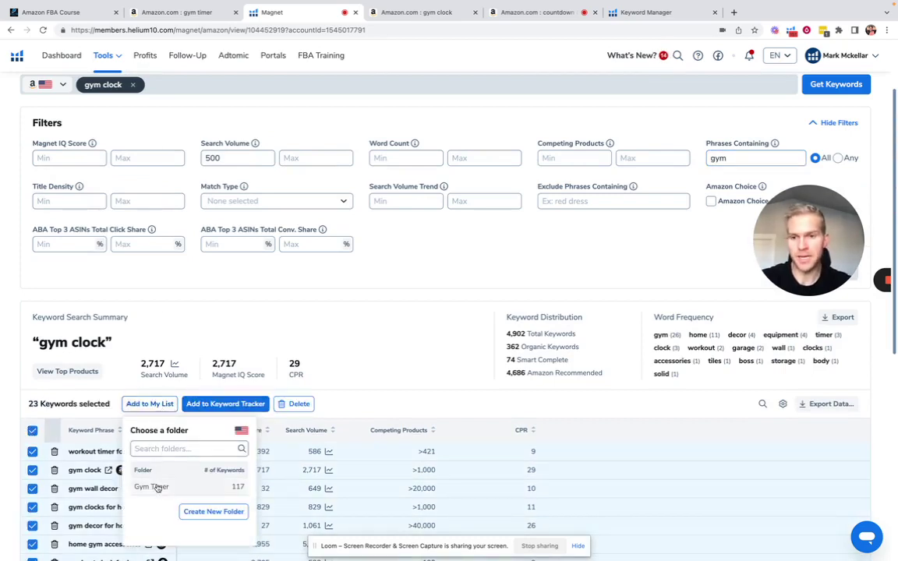
pyautogui.click(151, 486)
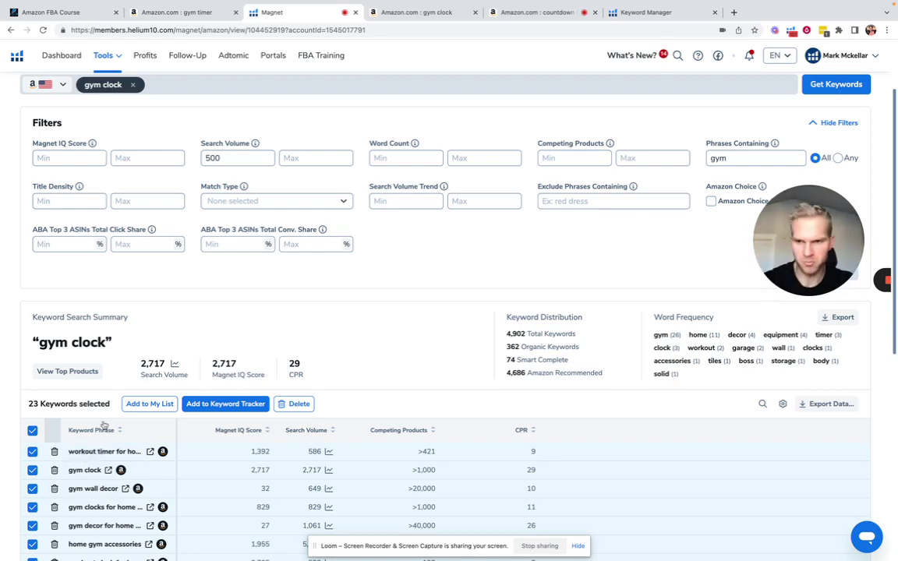
# Clear the selection and change the Phrases Containing filter from gym to timer.
pyautogui.click(32, 431)
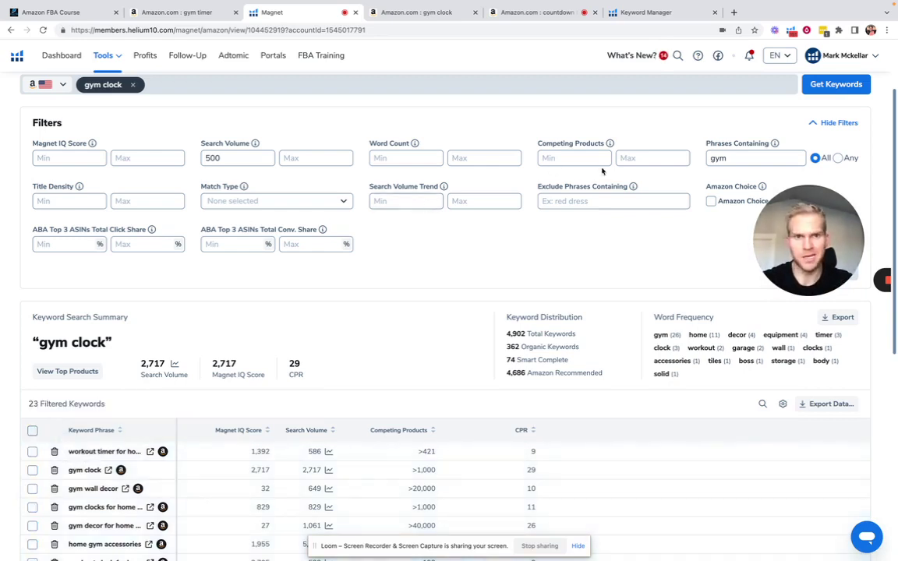
pyautogui.doubleClick(718, 159)
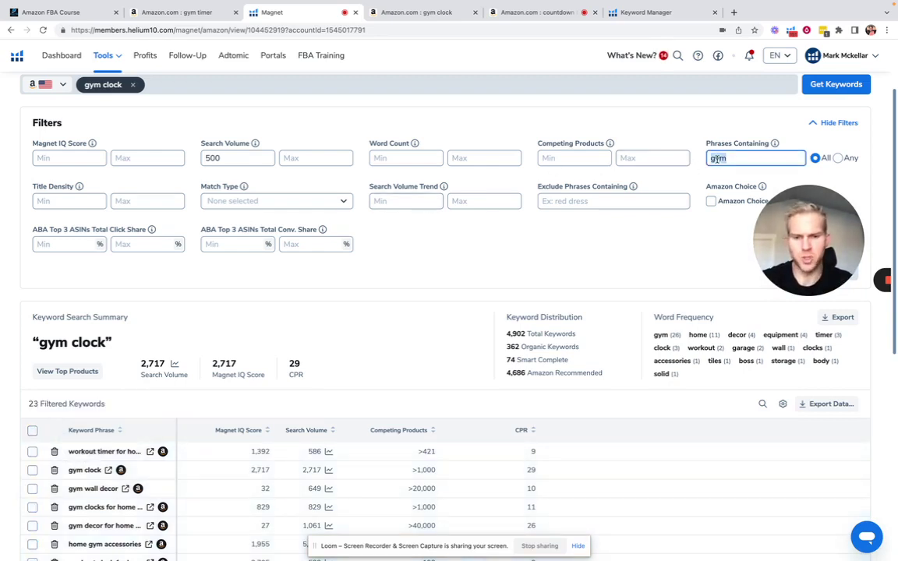
pyautogui.write('timer')
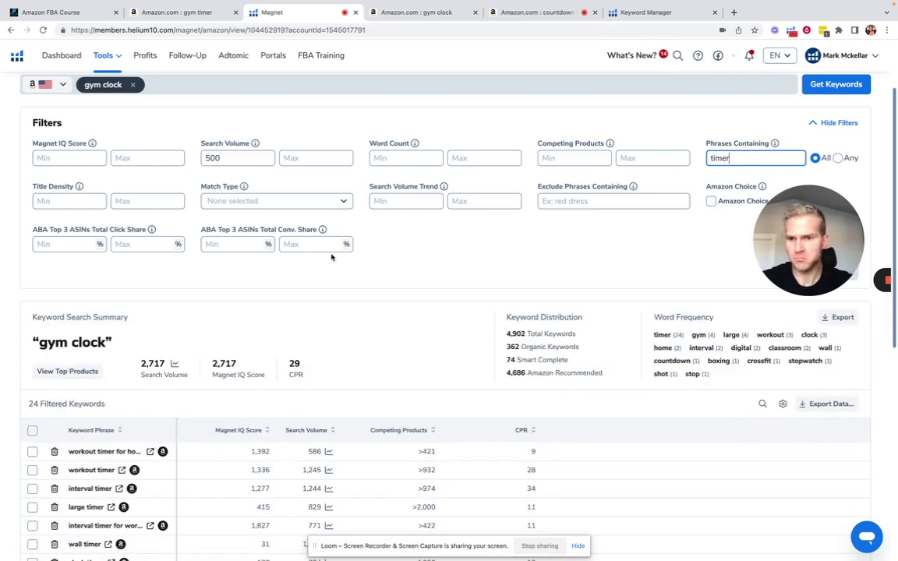
pyautogui.scroll(-1, 332, 258)
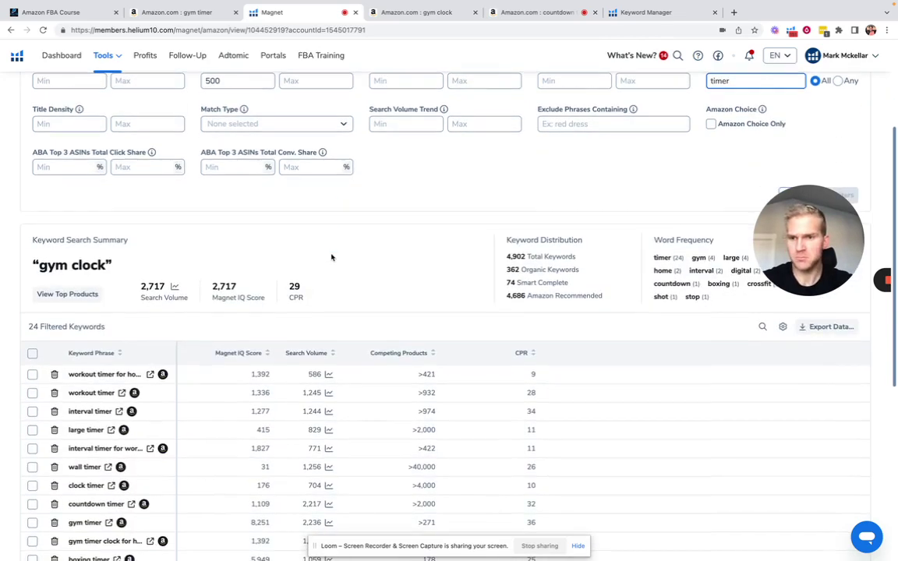
# Select all 24 timer keywords, like workout timer and interval timer, and add them to Gym Timer.
pyautogui.click(33, 353)
pyautogui.scroll(-3, 209, 382)
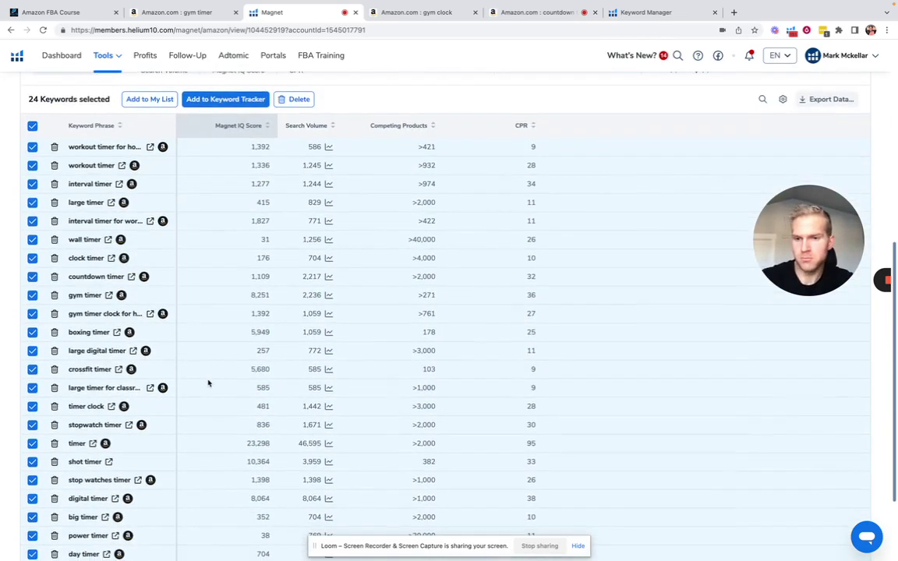
pyautogui.scroll(2, 209, 382)
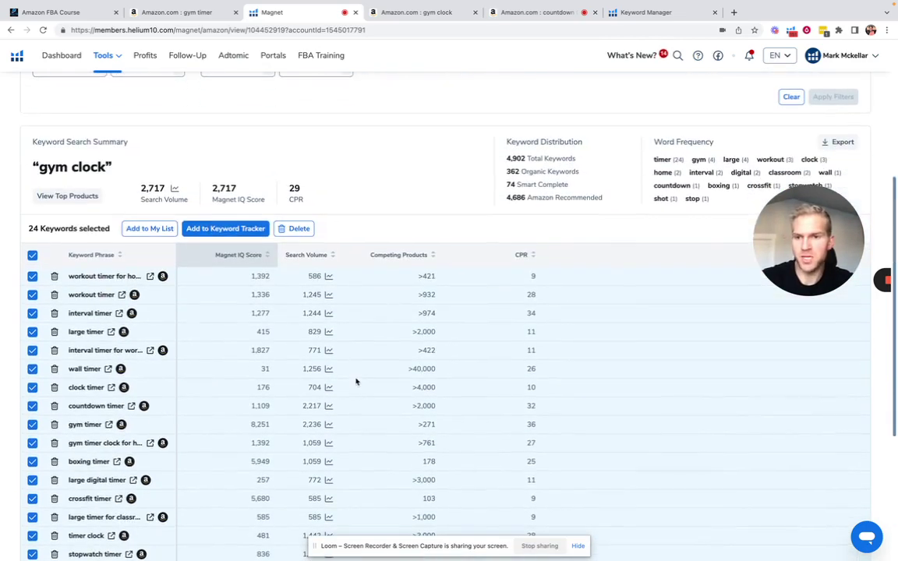
pyautogui.click(155, 229)
pyautogui.click(156, 290)
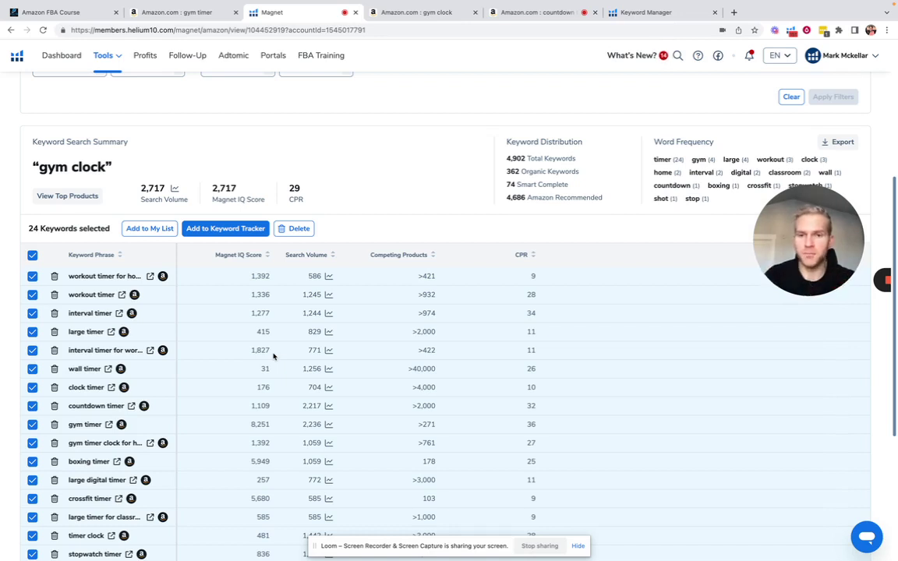
pyautogui.moveTo(785, 223); pyautogui.dragTo(524, 221)
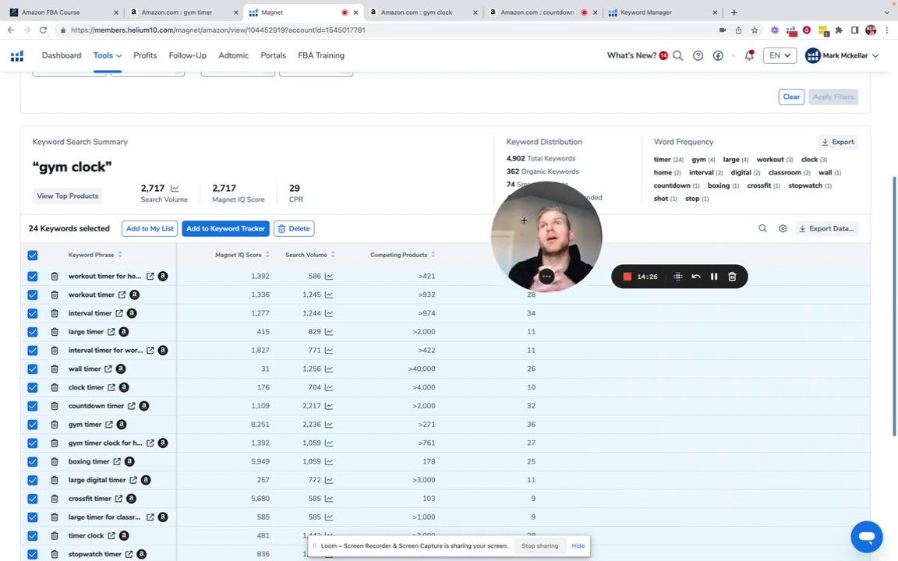